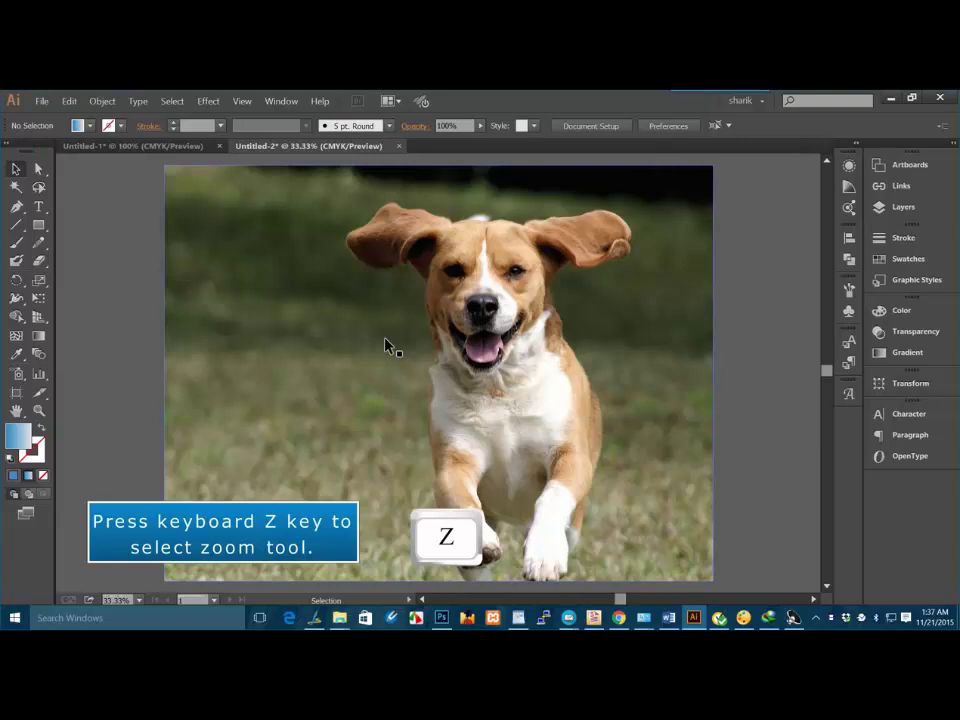
# Start a Pen tool outline at the tip of the dog's ear on the picture's left side, with the fill set to none.
pyautogui.press('z')
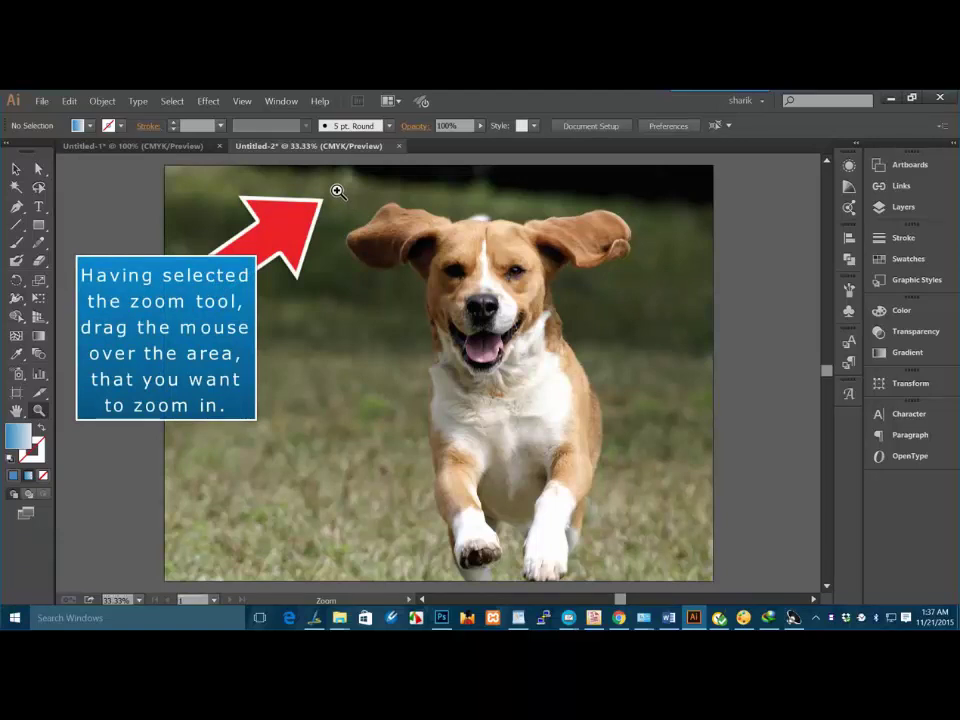
pyautogui.moveTo(338, 192); pyautogui.dragTo(437, 280)
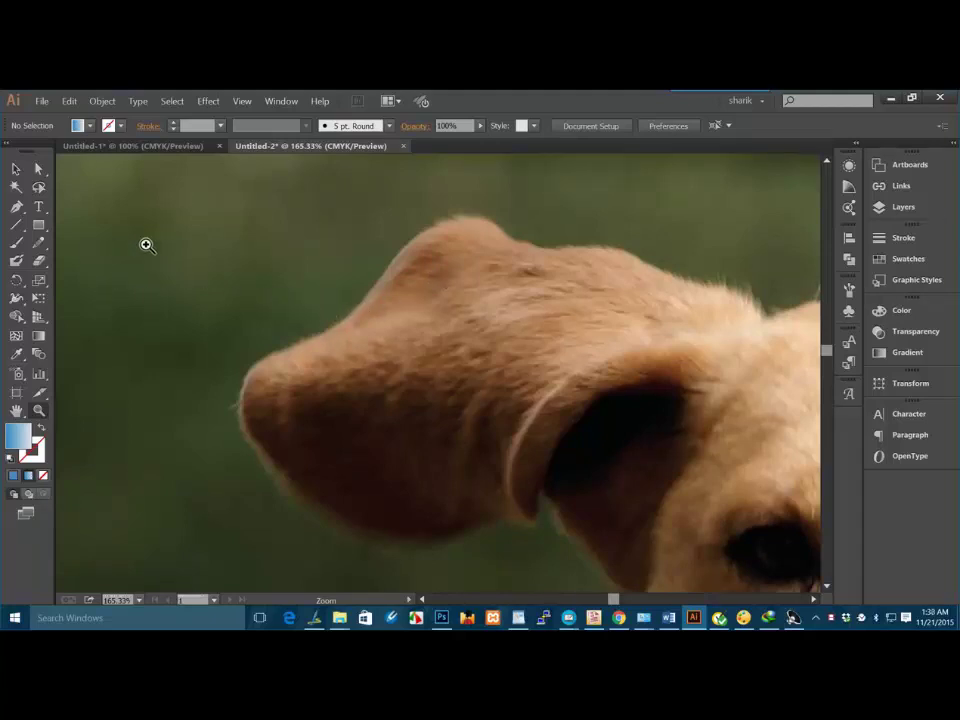
pyautogui.click(70, 283)
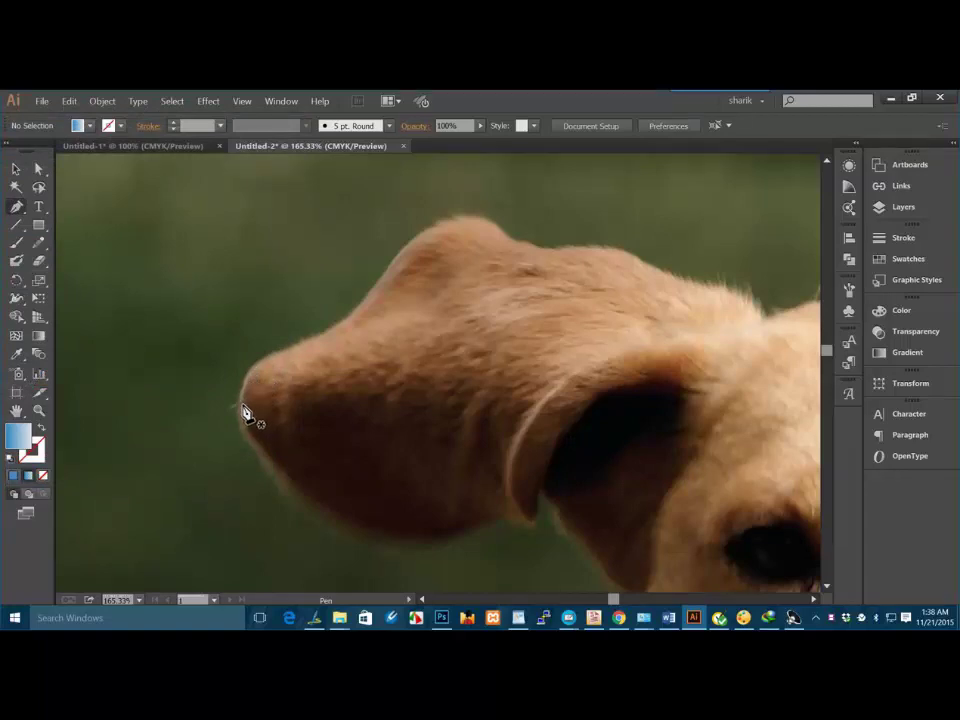
pyautogui.hotkey('ctrl', '+')
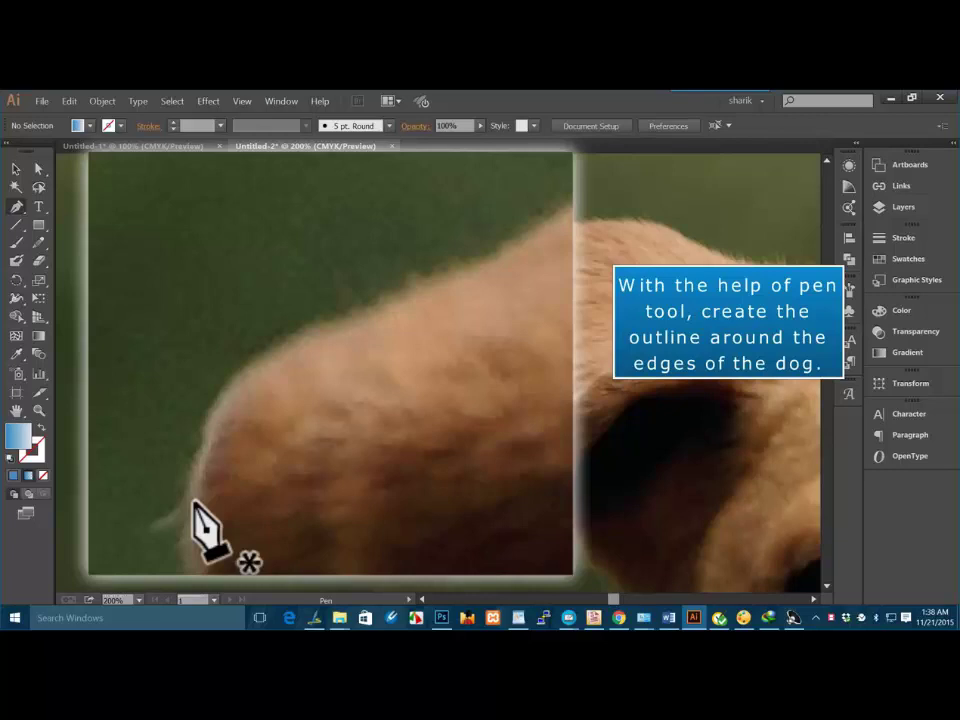
pyautogui.click(191, 498)
pyautogui.moveTo(237, 385); pyautogui.dragTo(283, 358)
pyautogui.moveTo(443, 293); pyautogui.dragTo(516, 260)
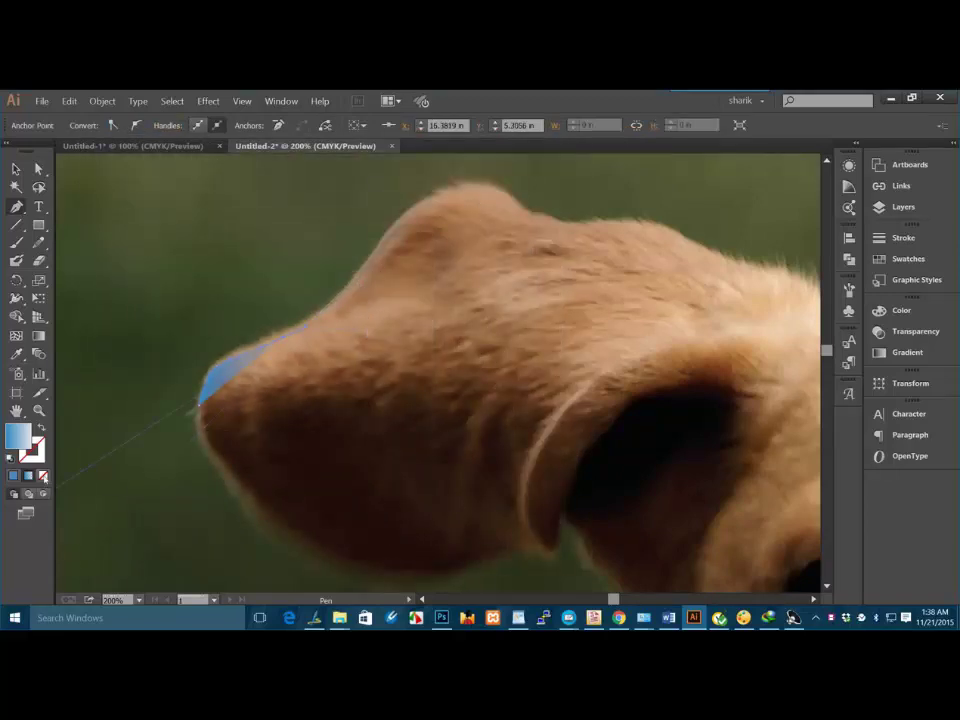
pyautogui.click(43, 476)
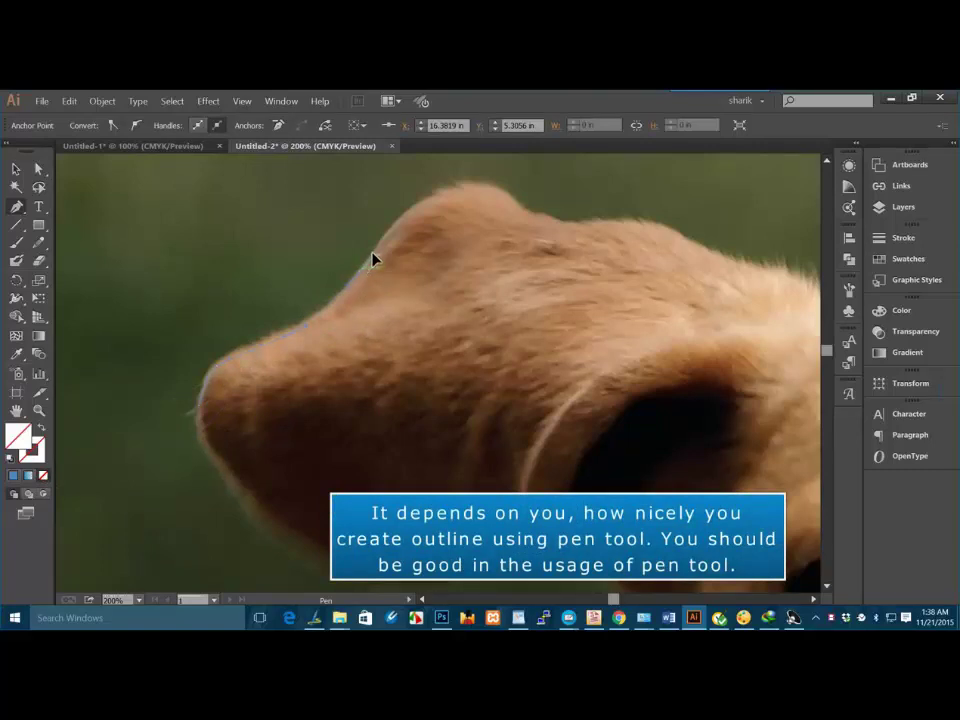
# Continue the outline along the upper edge of that ear to where it meets the head.
pyautogui.moveTo(381, 253); pyautogui.dragTo(415, 208)
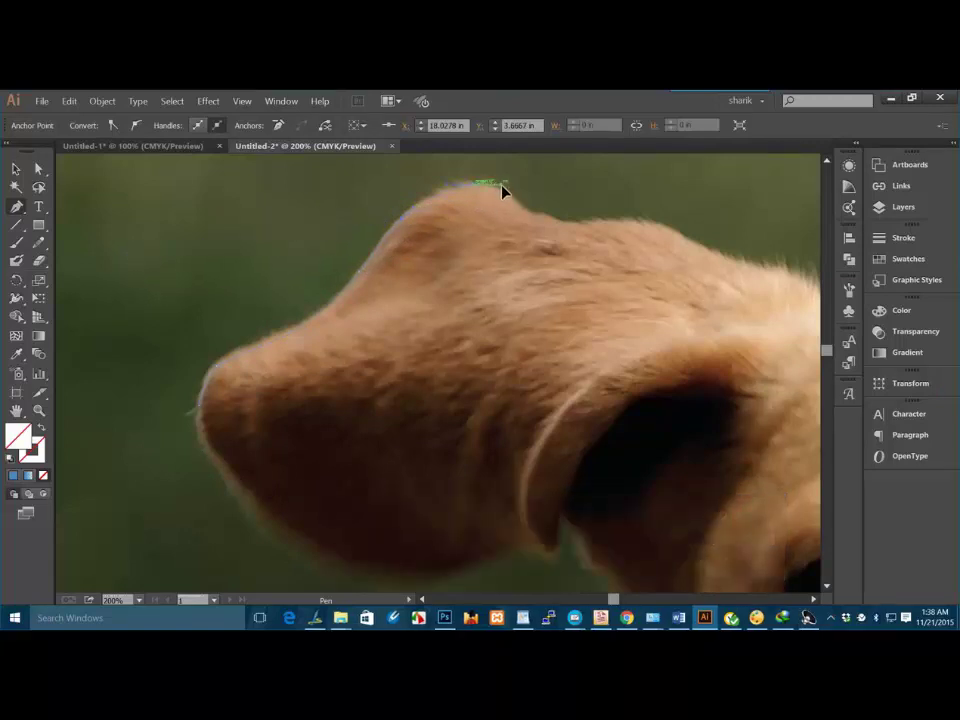
pyautogui.moveTo(502, 185); pyautogui.dragTo(501, 185)
pyautogui.click(542, 213)
pyautogui.moveTo(608, 234); pyautogui.dragTo(431, 330)
pyautogui.click(716, 252)
pyautogui.press('space')
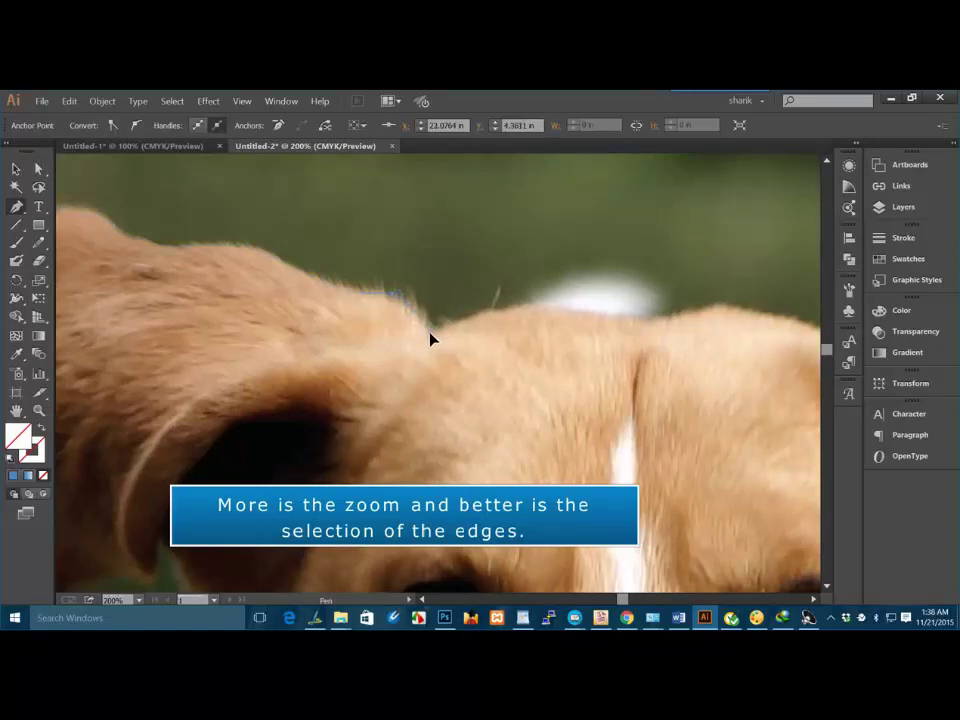
# Trace the outline across the top of the dog's head and onto the upper edge of the other ear.
pyautogui.click(466, 328)
pyautogui.moveTo(482, 320); pyautogui.dragTo(568, 310)
pyautogui.moveTo(628, 318); pyautogui.dragTo(656, 319)
pyautogui.moveTo(720, 307); pyautogui.dragTo(673, 256)
pyautogui.moveTo(616, 249); pyautogui.dragTo(634, 243)
pyautogui.moveTo(665, 231); pyautogui.dragTo(494, 488)
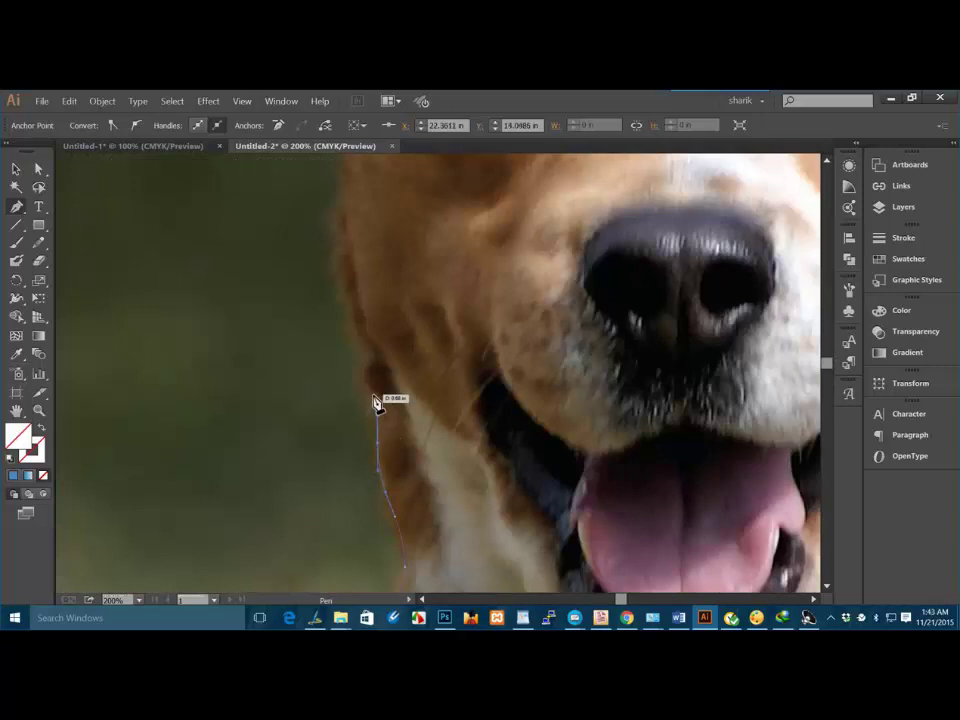
# Continue the outline up the dog's cheek to the base of the first ear.
pyautogui.moveTo(375, 399); pyautogui.dragTo(360, 430)
pyautogui.moveTo(365, 318); pyautogui.dragTo(409, 305)
pyautogui.moveTo(381, 264); pyautogui.dragTo(632, 355)
pyautogui.click(284, 356)
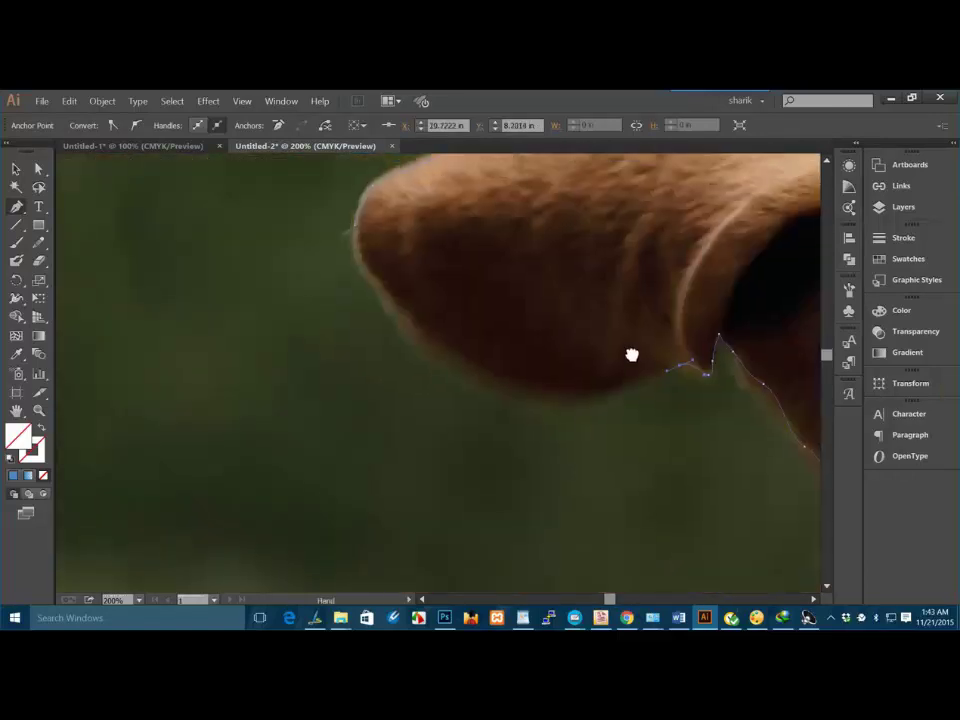
# Trace the lower edge of the first ear and close the outline at its starting point on the ear tip.
pyautogui.moveTo(599, 394); pyautogui.dragTo(454, 368)
pyautogui.moveTo(400, 325); pyautogui.dragTo(357, 235)
pyautogui.hotkey('ctrl', '-')
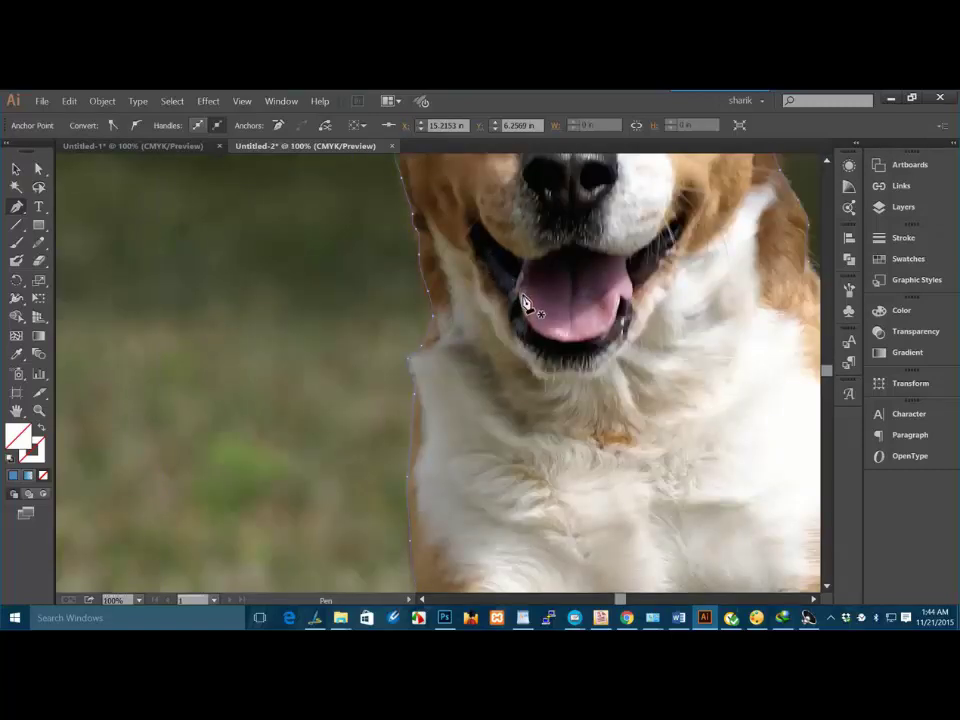
pyautogui.hotkey('ctrl', '-')
pyautogui.hotkey('ctrl', '-')
pyautogui.hotkey('ctrl', '-')
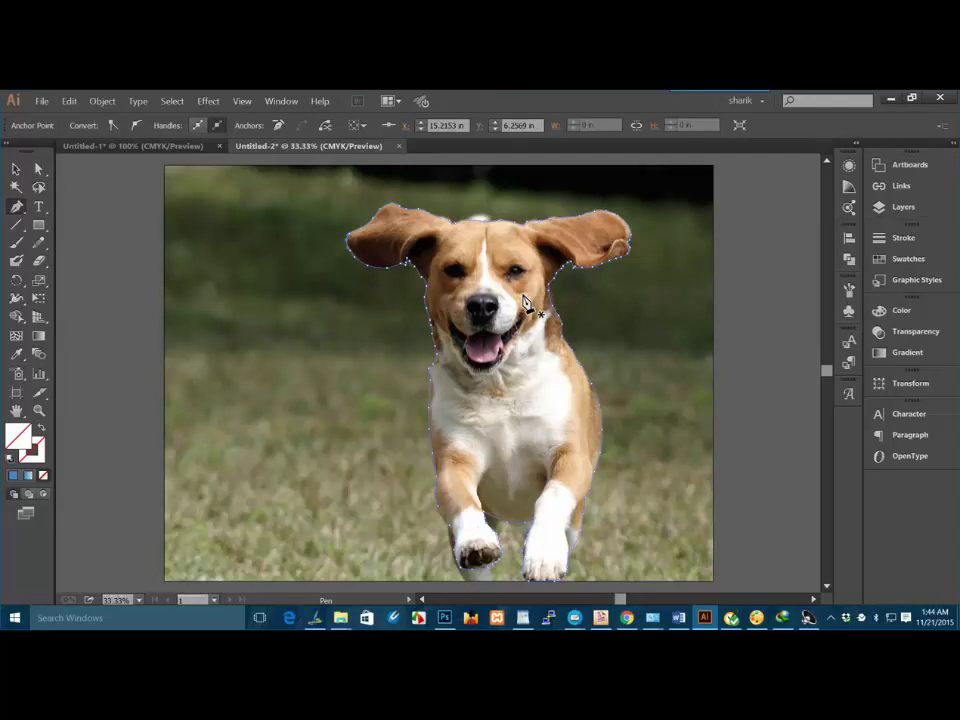
# Make a clipping mask from the dog outline and the photo to remove the background.
pyautogui.click(16, 169)
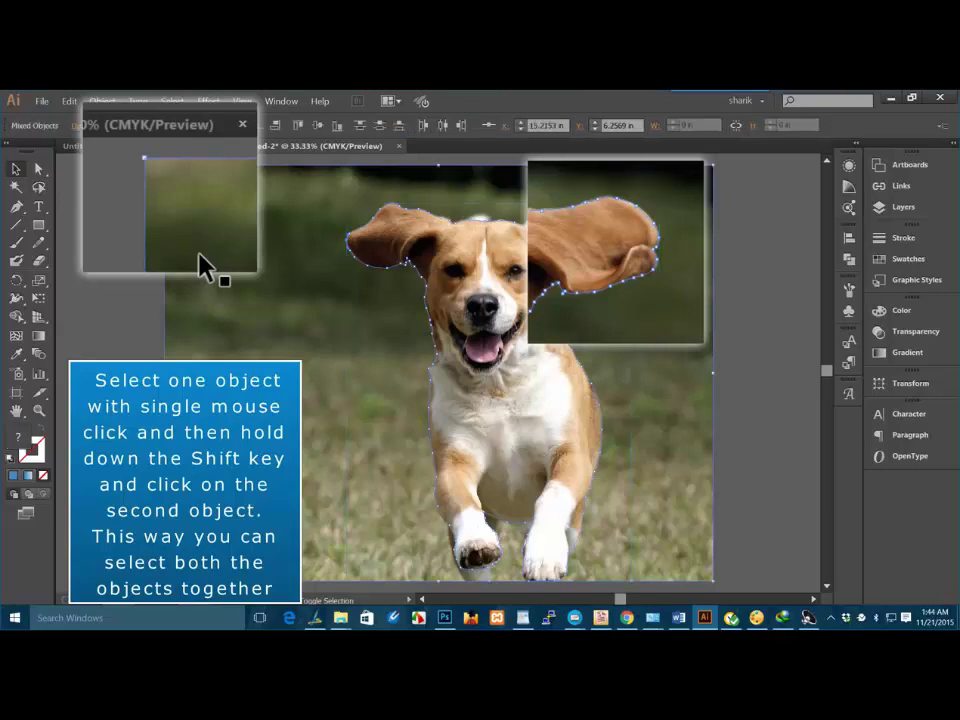
pyautogui.keyDown('shift'); pyautogui.click(195, 226); pyautogui.keyUp('shift')
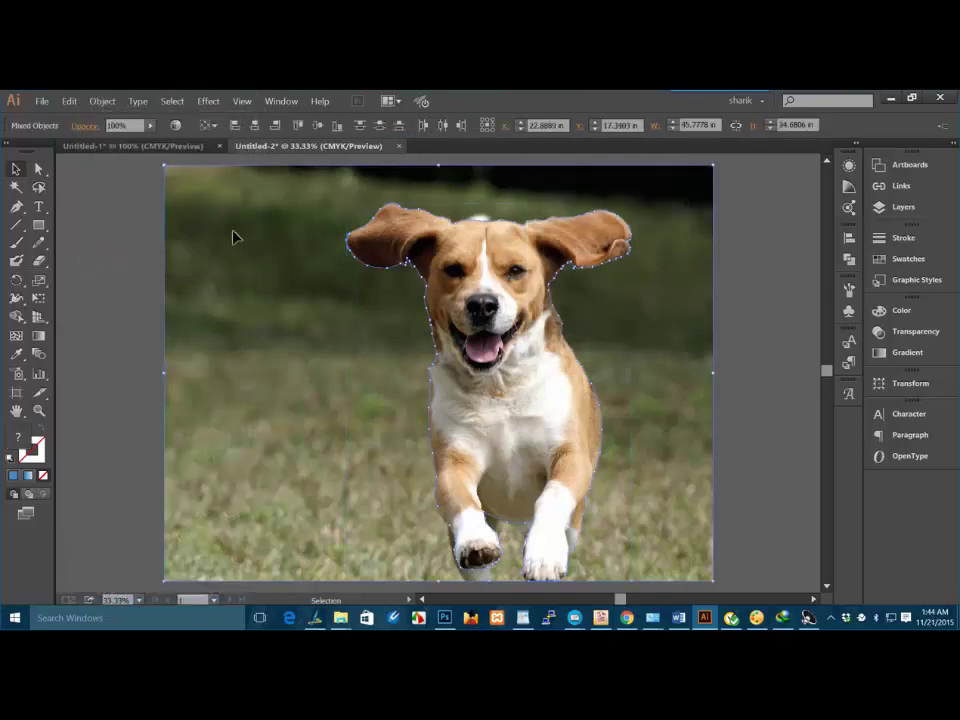
pyautogui.rightClick(465, 270)
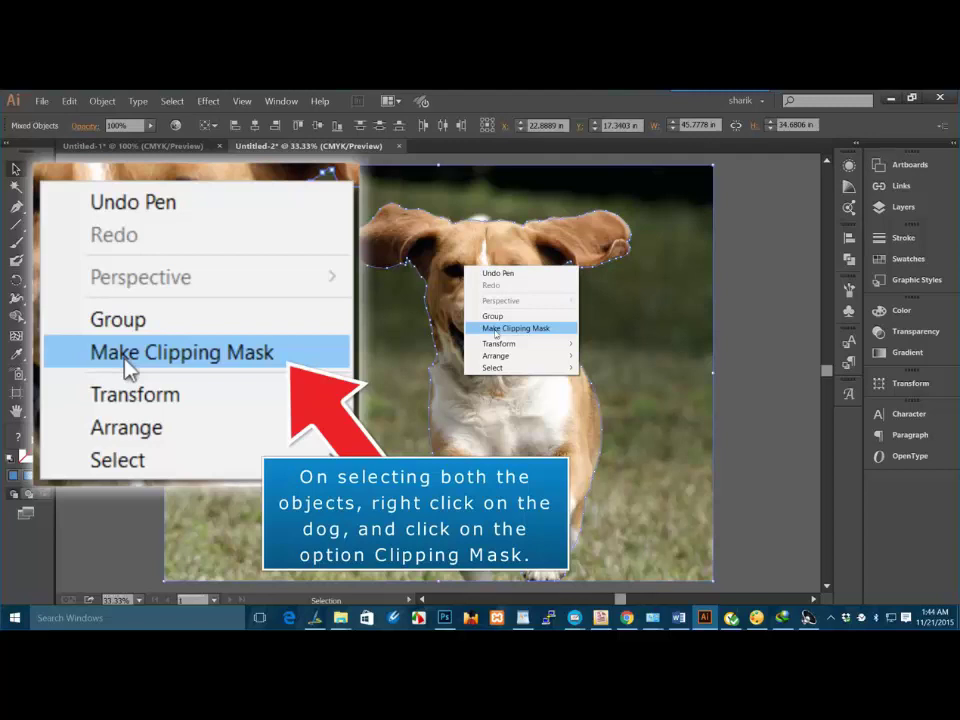
pyautogui.click(526, 329)
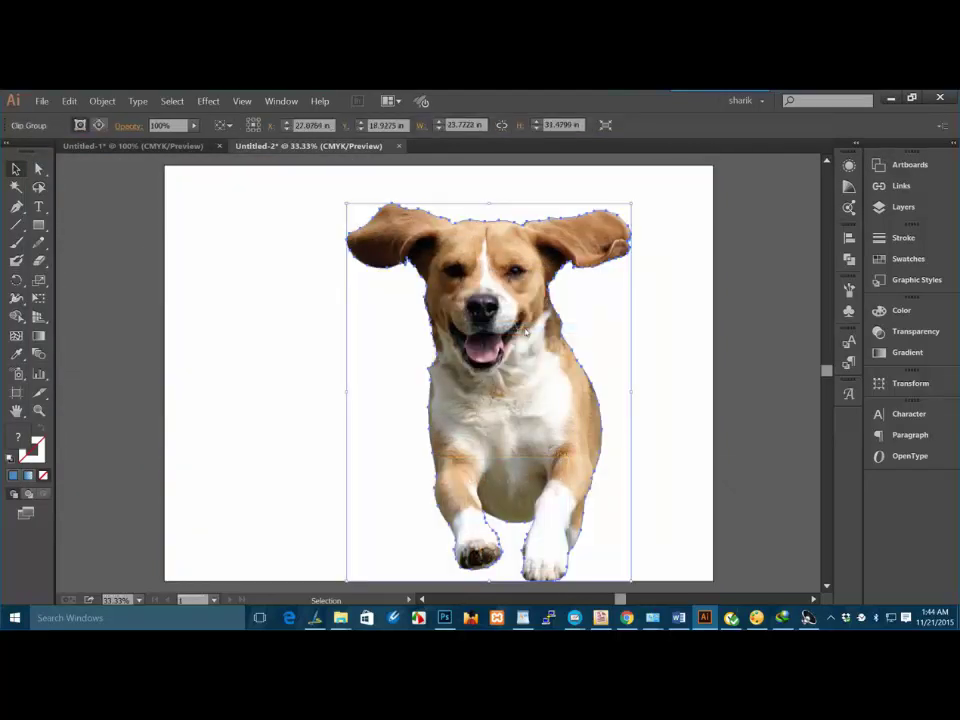
pyautogui.click(295, 342)
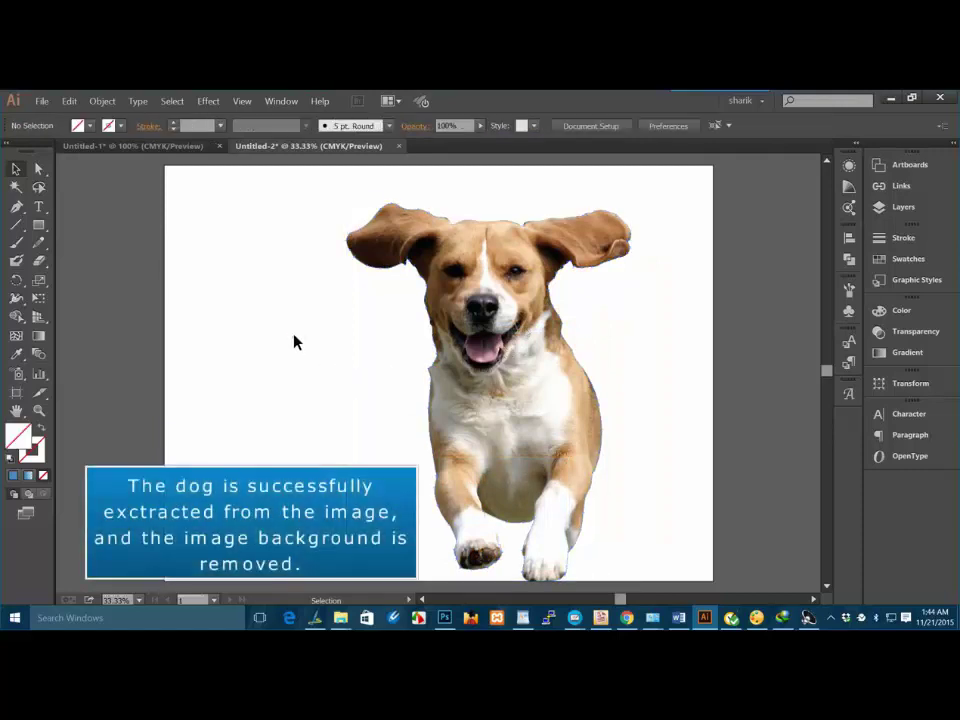
# Move the dog cutout up toward the artboard's centre and scale it down to about 17.3 × 23 in.
pyautogui.moveTo(488, 362); pyautogui.dragTo(427, 335)
pyautogui.click(628, 365)
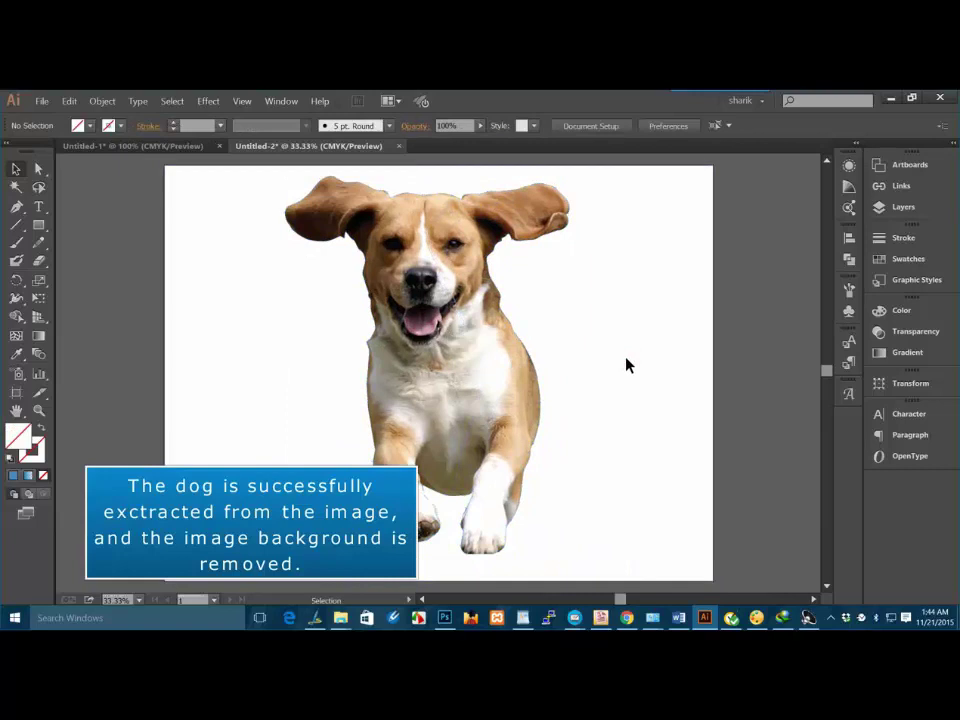
pyautogui.click(548, 452)
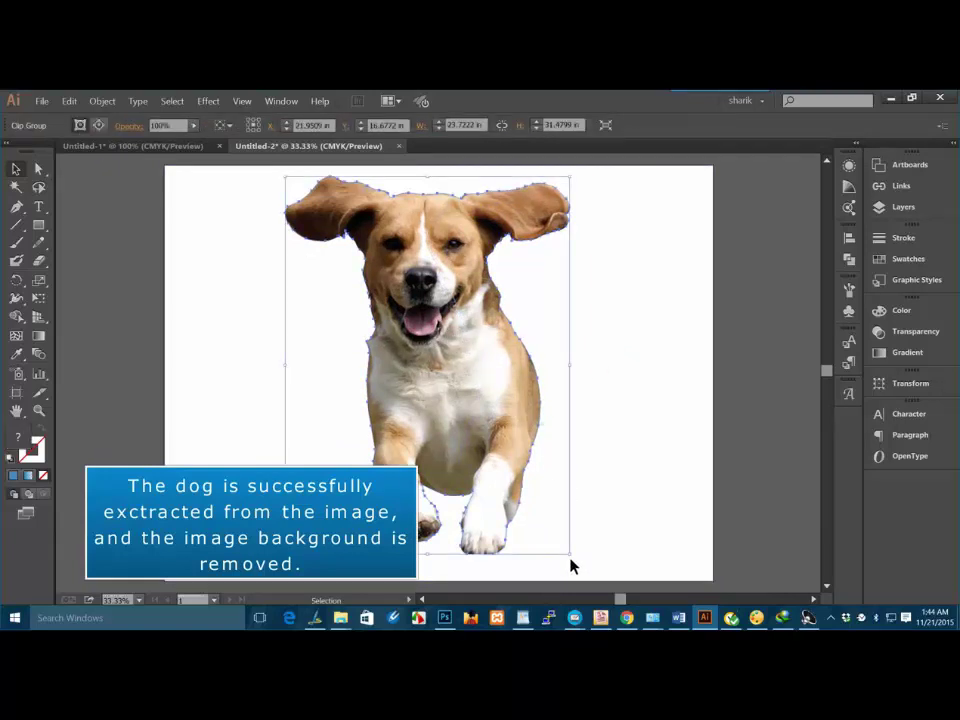
pyautogui.moveTo(571, 555); pyautogui.dragTo(531, 503)
pyautogui.click(570, 452)
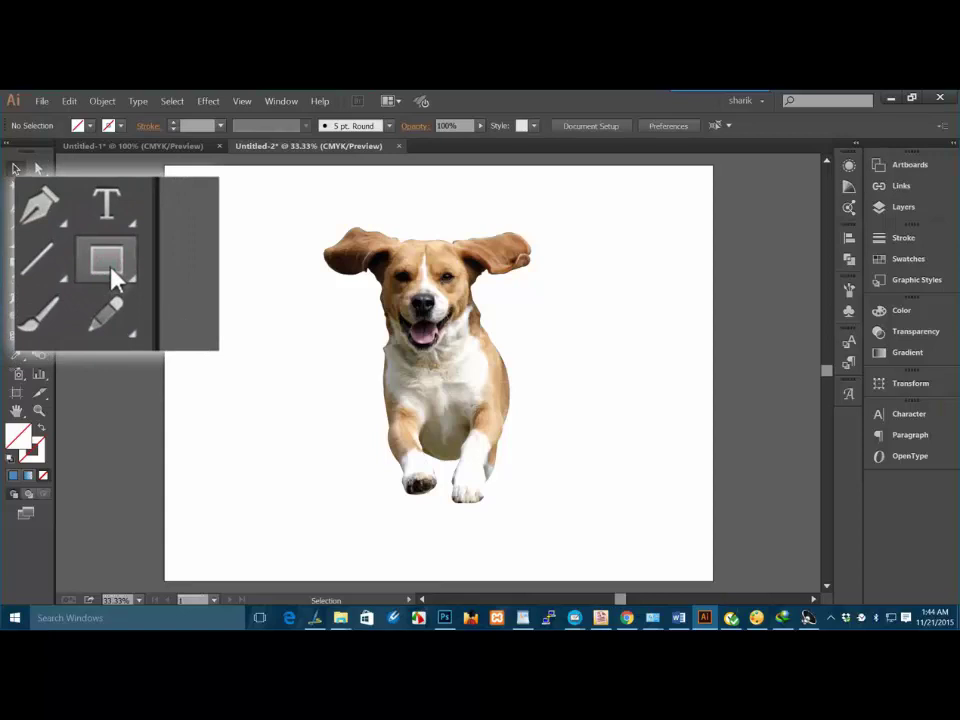
# Draw a rectangle about 44.2 × 33.5 in over nearly the whole artboard and fit the artboard to it.
pyautogui.click(40, 228)
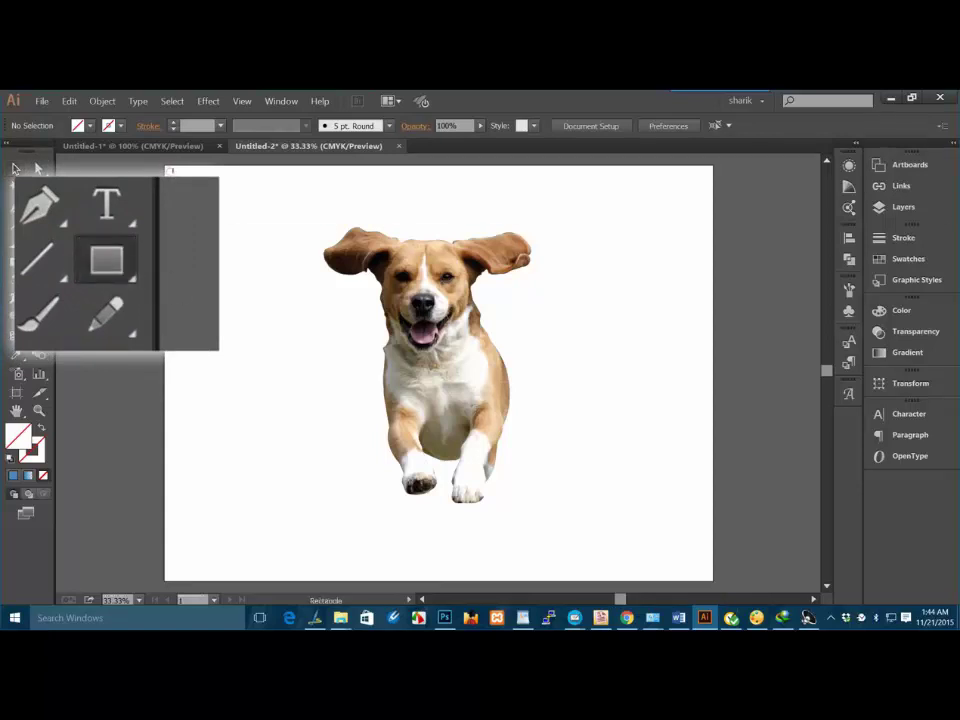
pyautogui.moveTo(170, 171); pyautogui.dragTo(700, 573)
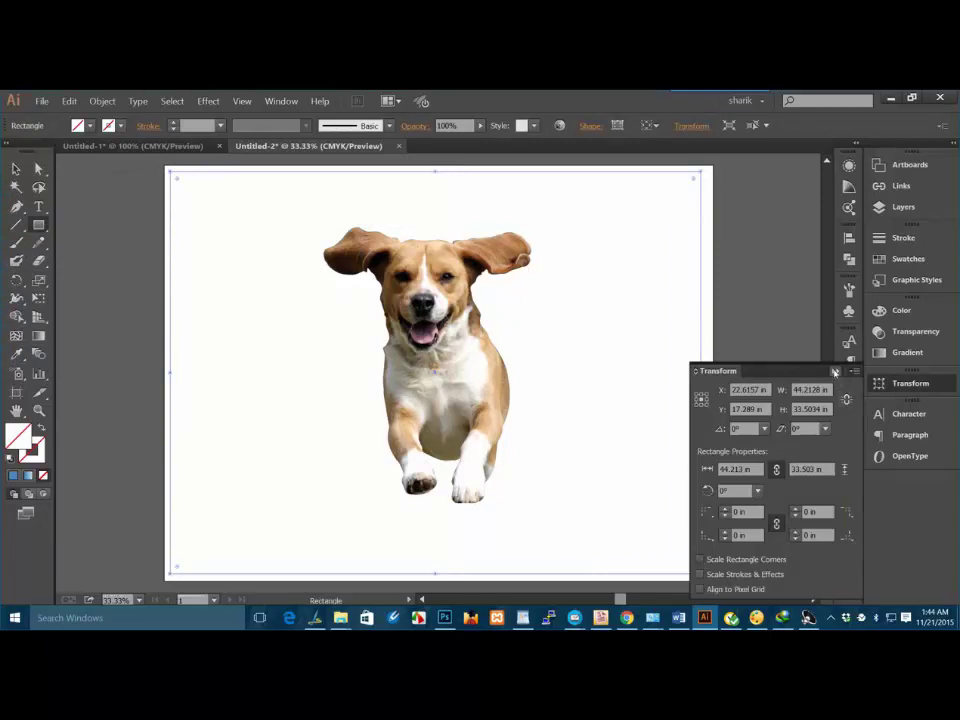
pyautogui.click(834, 371)
pyautogui.press('v')
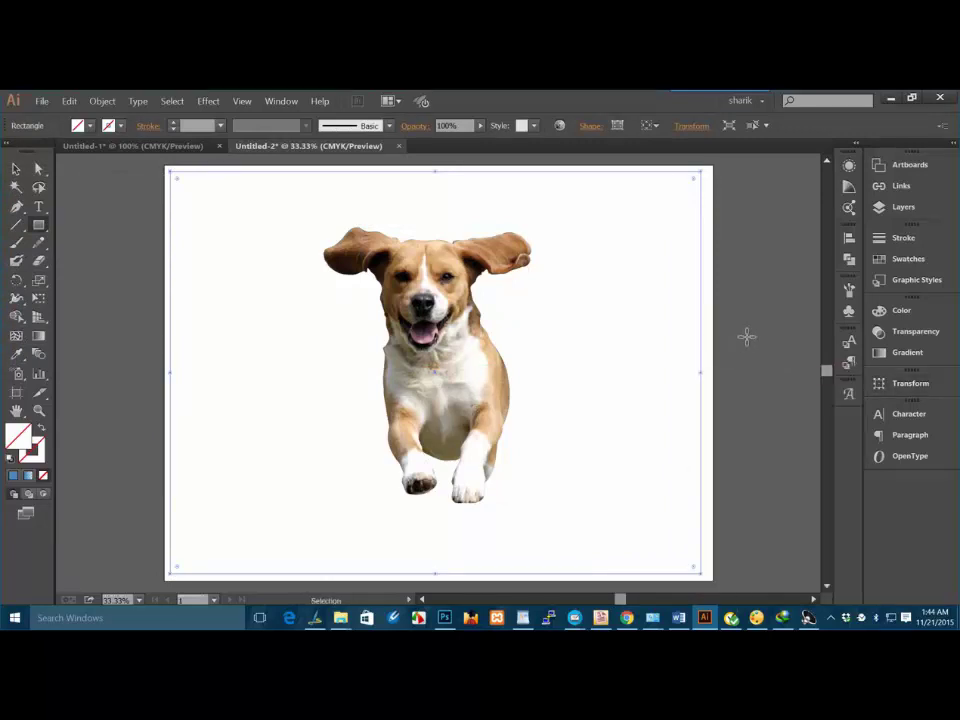
pyautogui.hotkey('ctrl', 'z')
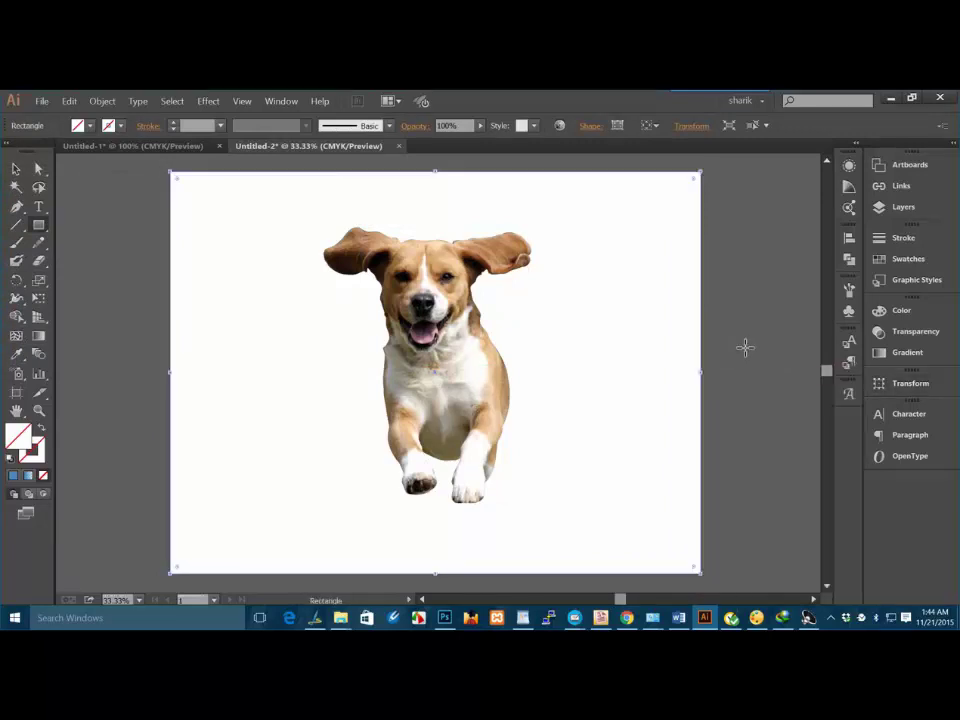
pyautogui.click(15, 169)
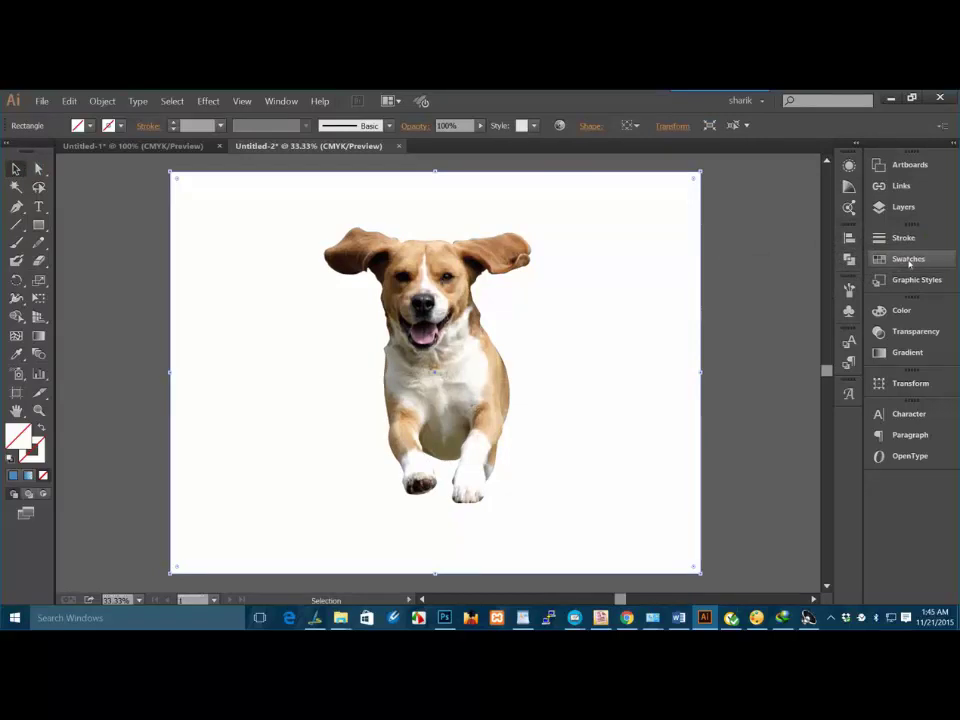
# Fill the rectangle with the Orange, Yellow gradient swatch and send it behind the dog.
pyautogui.click(908, 259)
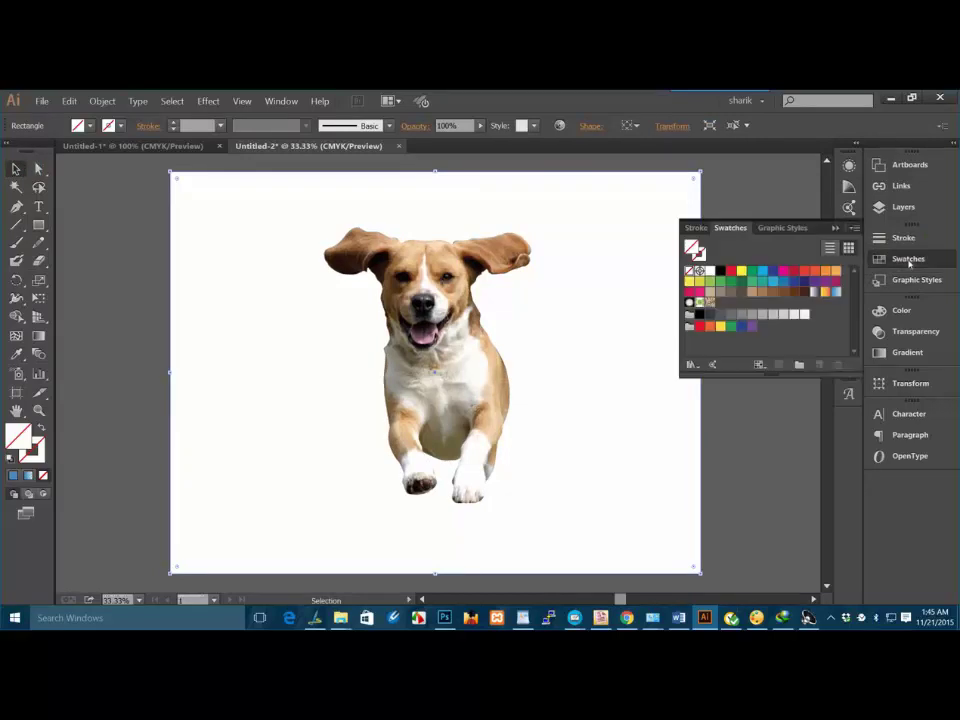
pyautogui.click(825, 295)
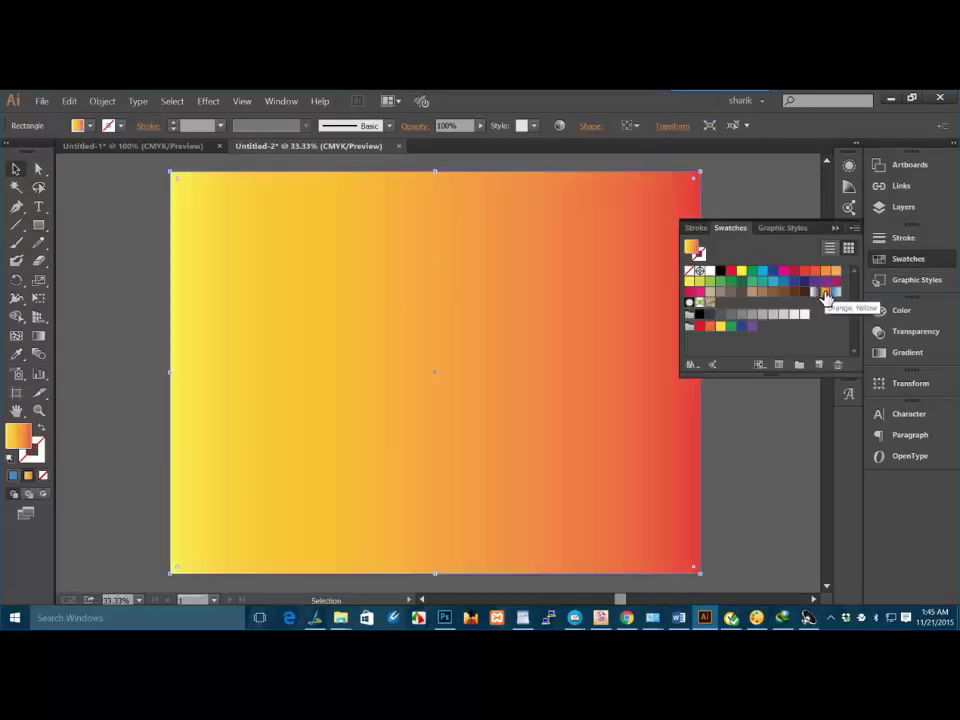
pyautogui.rightClick(407, 258)
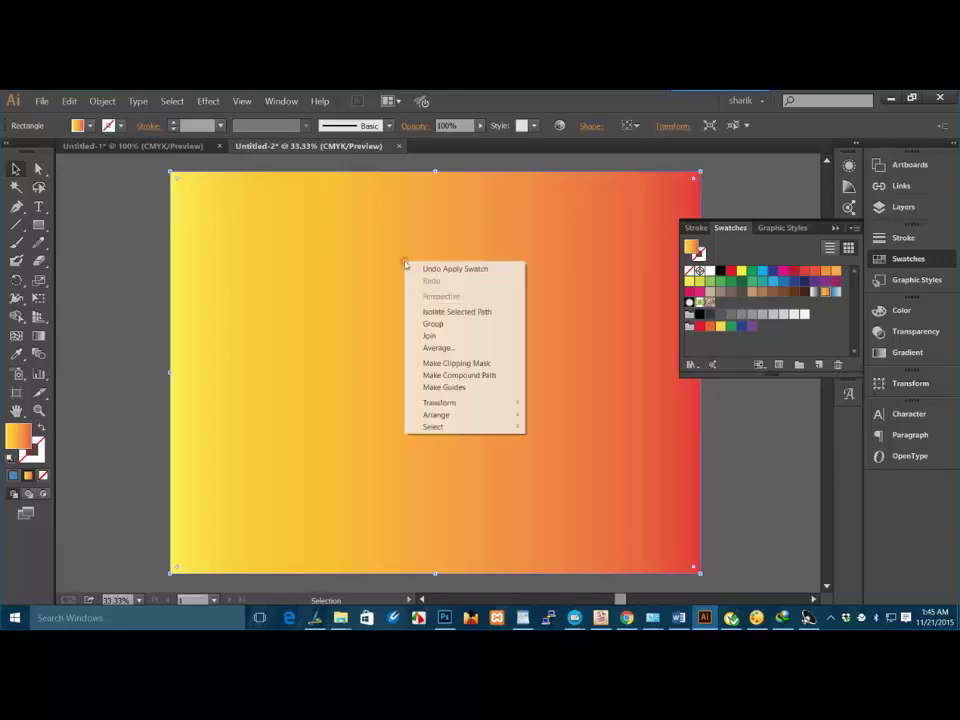
pyautogui.moveTo(470, 410)
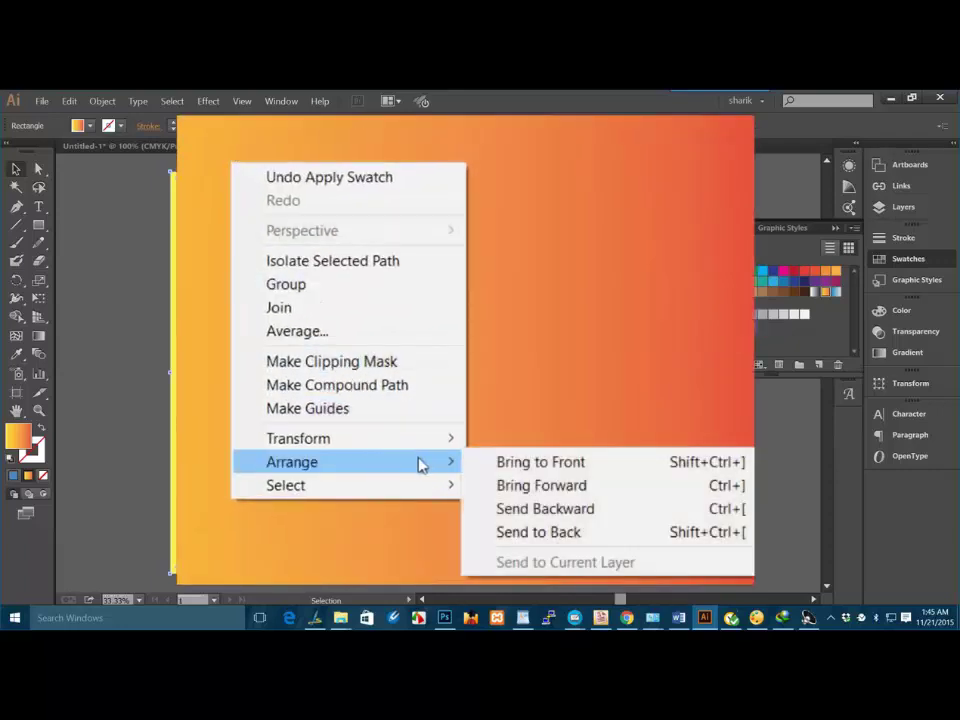
pyautogui.click(523, 510)
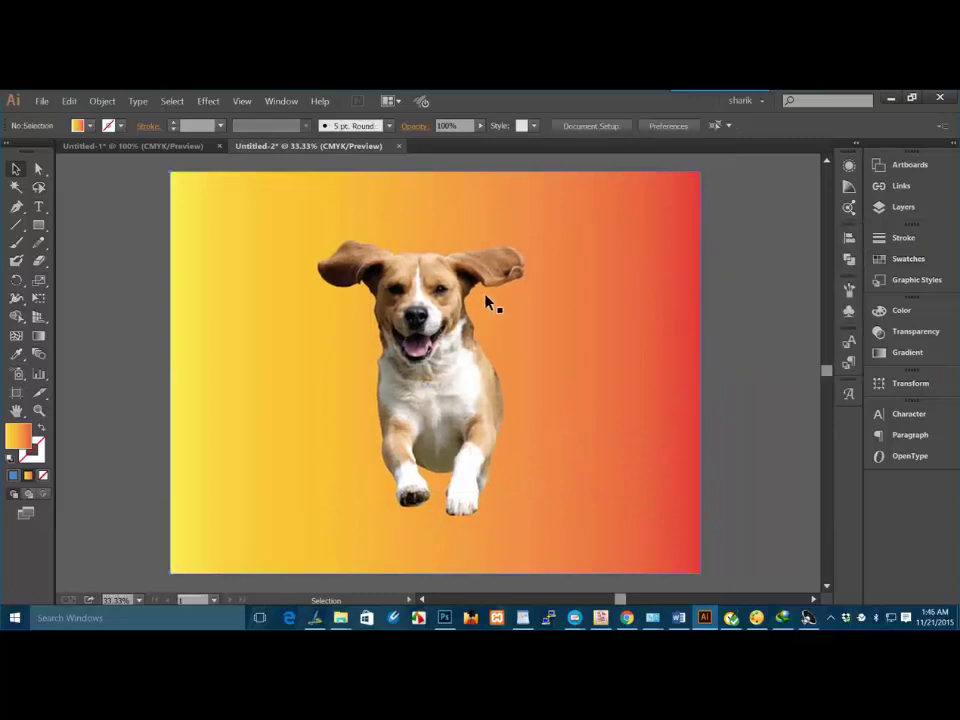
# Apply a Feather effect with a 0.09 in radius to the clipped dog group.
pyautogui.press('z')
pyautogui.moveTo(300, 223); pyautogui.dragTo(543, 531)
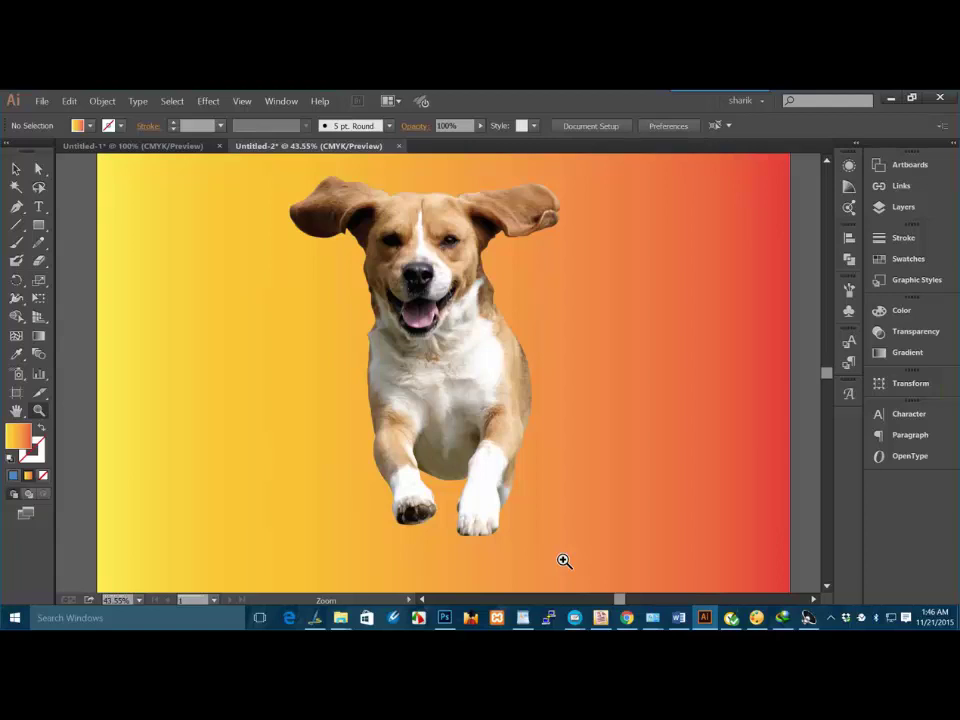
pyautogui.hotkey('ctrl', '-')
pyautogui.press('v')
pyautogui.click(340, 268)
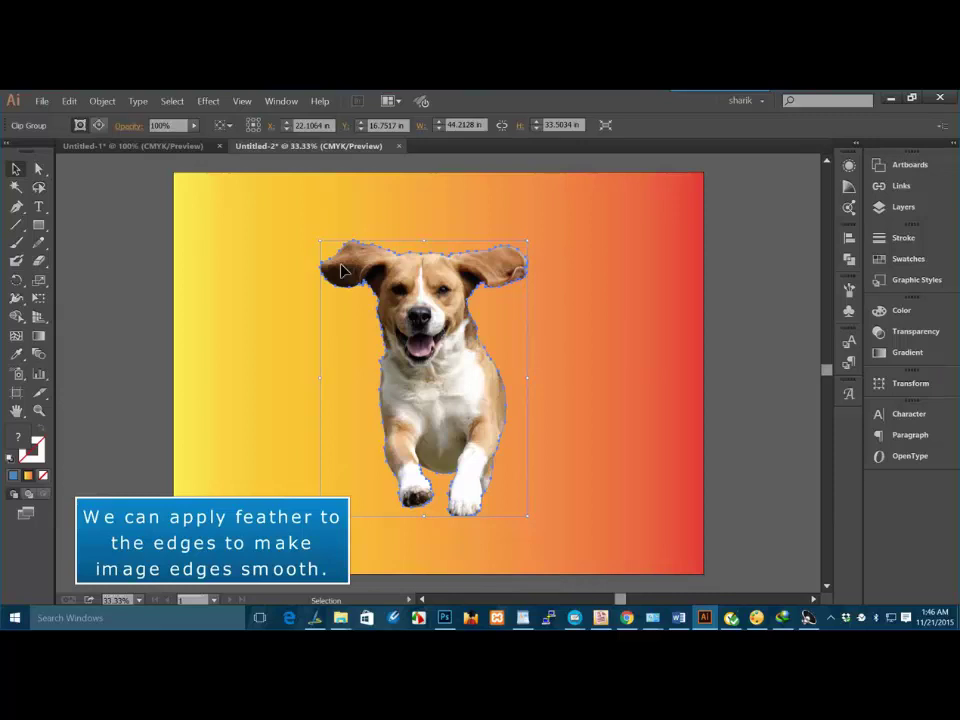
pyautogui.click(208, 101)
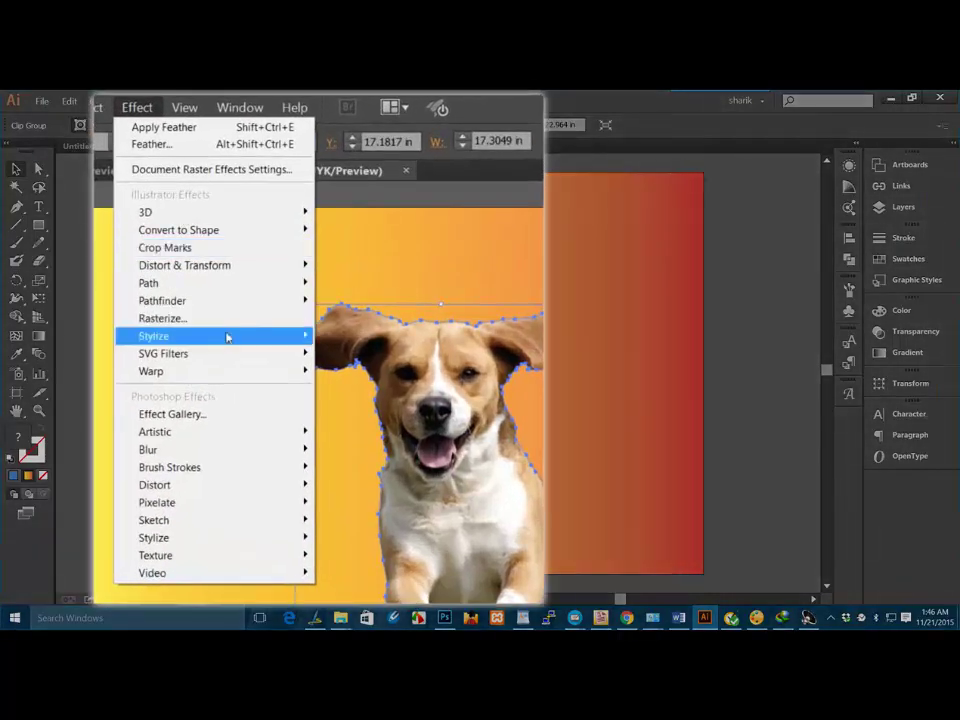
pyautogui.moveTo(249, 339)
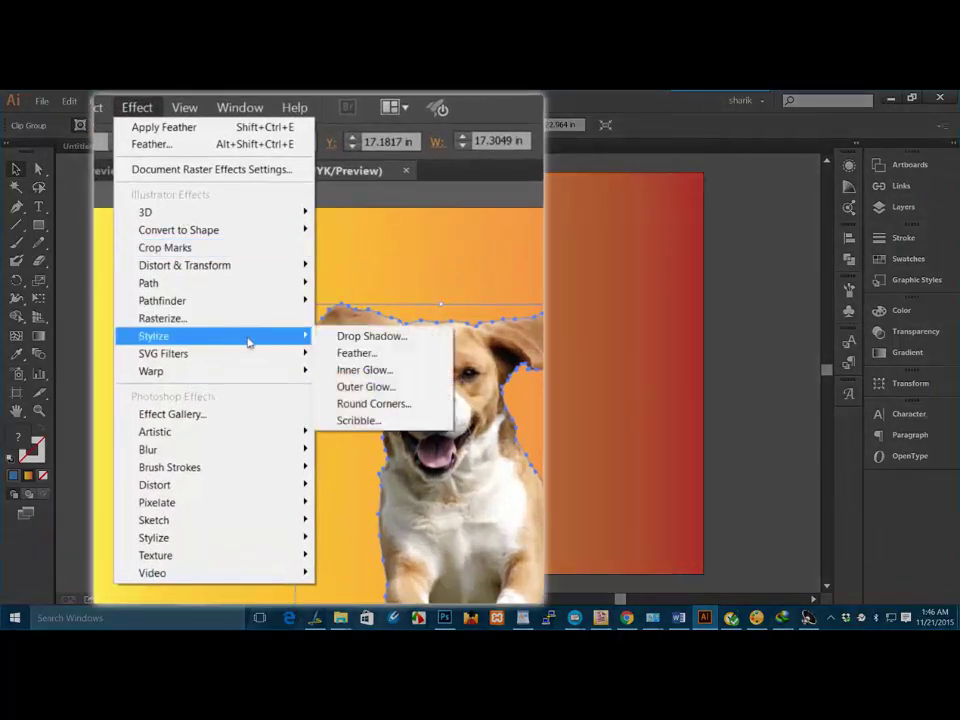
pyautogui.click(349, 354)
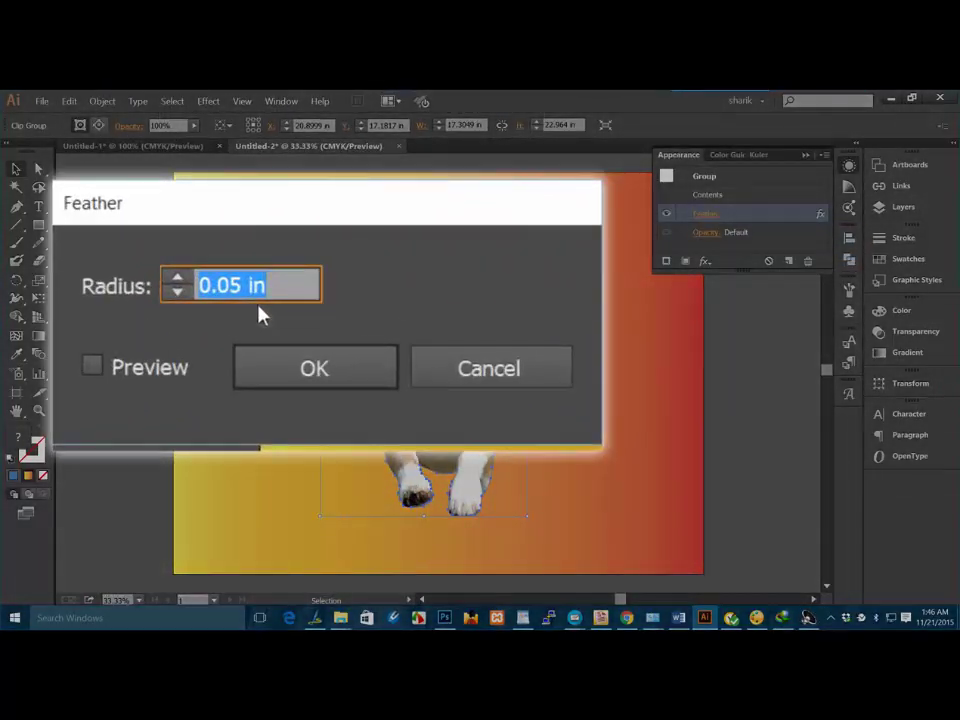
pyautogui.click(268, 285)
pyautogui.moveTo(238, 285); pyautogui.dragTo(229, 285)
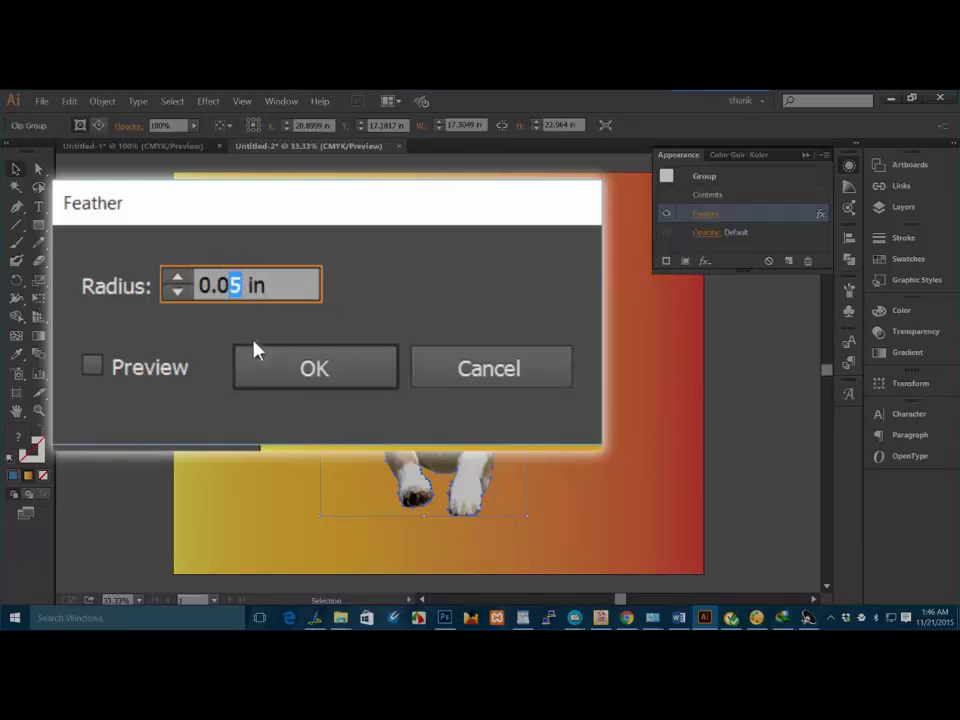
pyautogui.write('9')
pyautogui.press('Return')
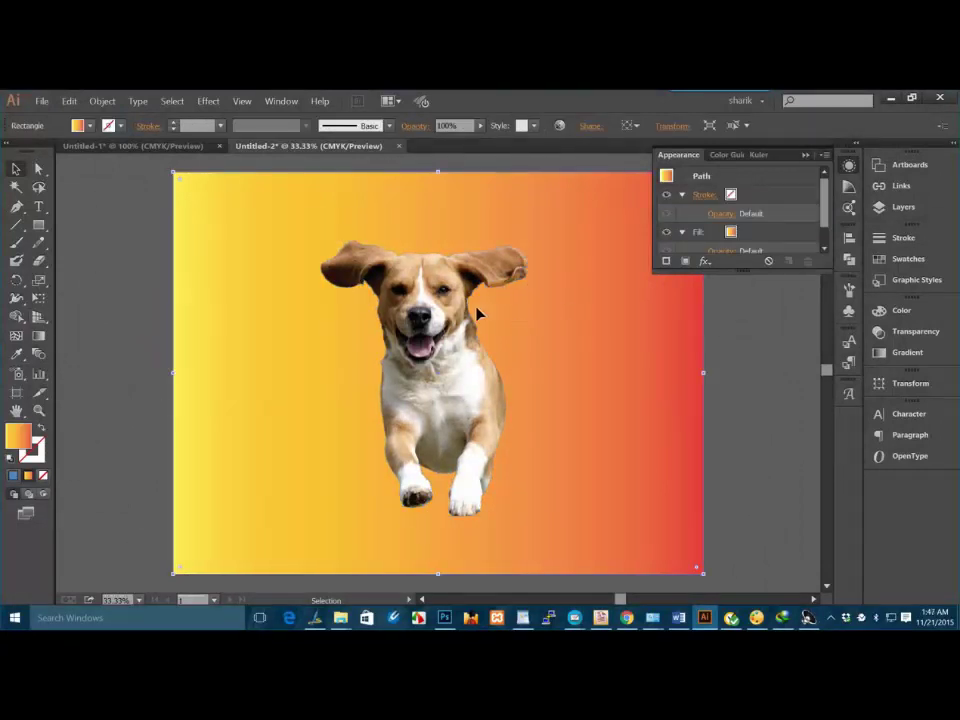
# Examine the feathered edge of the dog up close around the underside of its raised ear beside the cheek.
pyautogui.press('z')
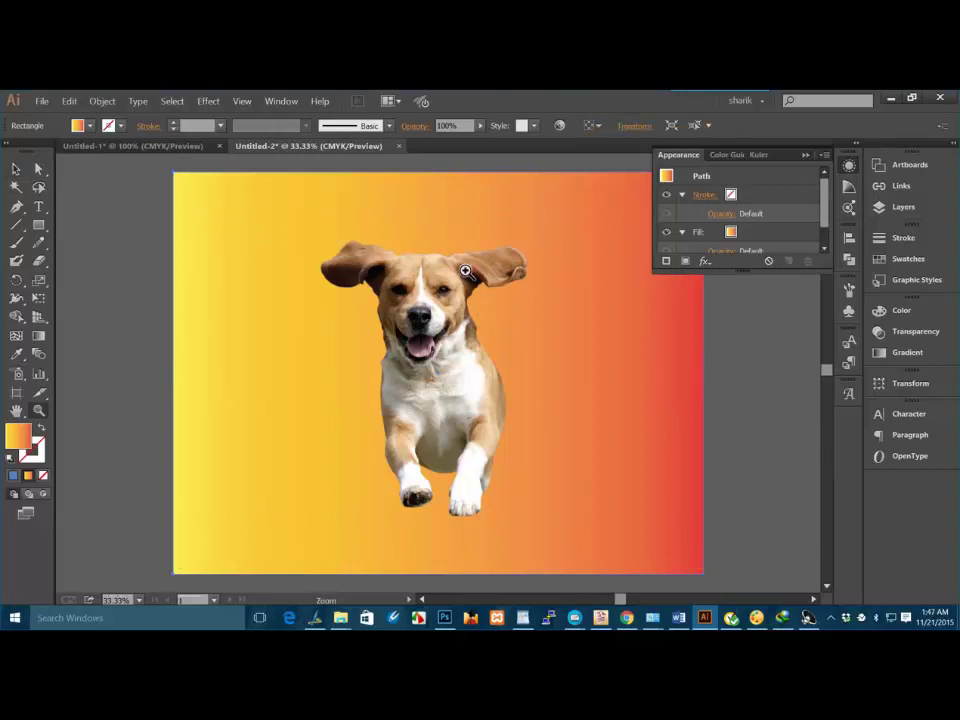
pyautogui.moveTo(465, 273); pyautogui.dragTo(526, 308)
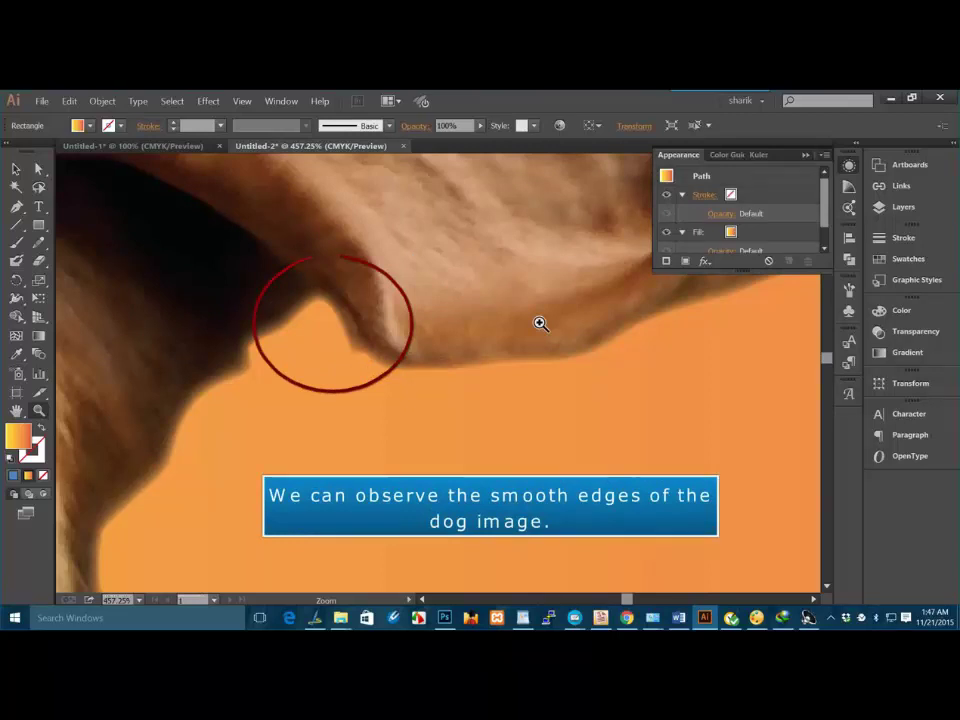
pyautogui.hotkey('ctrl', '1')
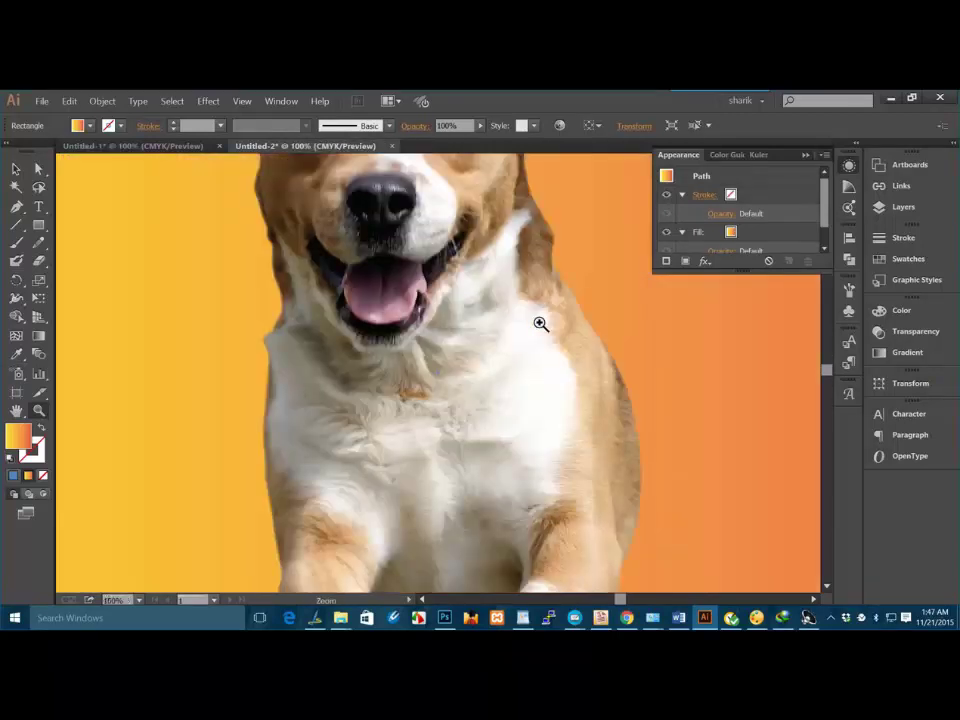
pyautogui.hotkey('ctrl', '-')
pyautogui.hotkey('ctrl', '-')
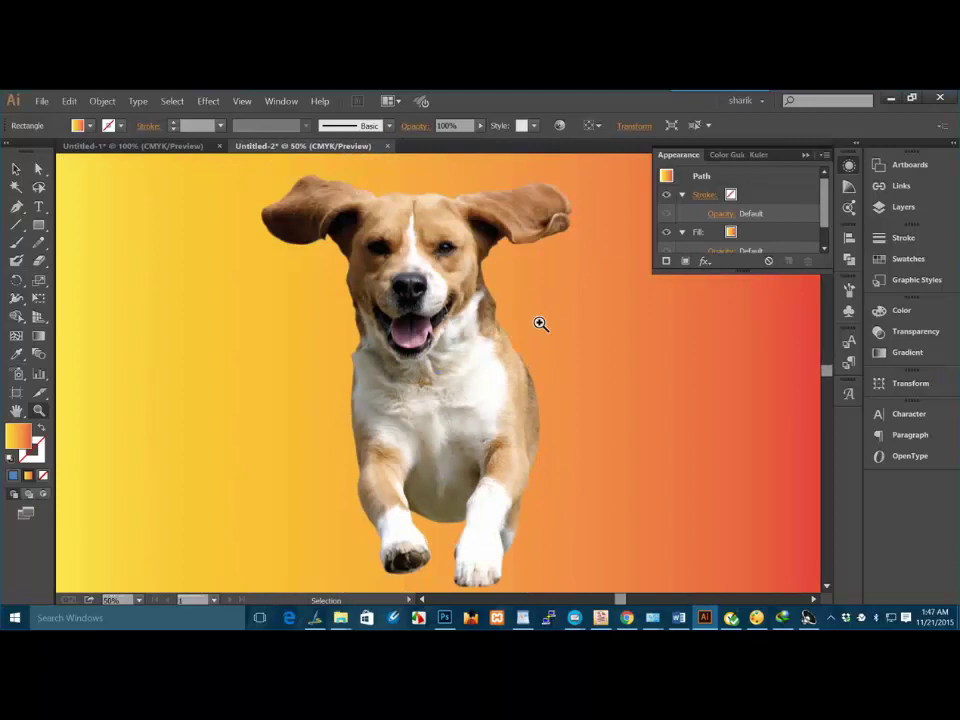
pyautogui.hotkey('ctrl', '-')
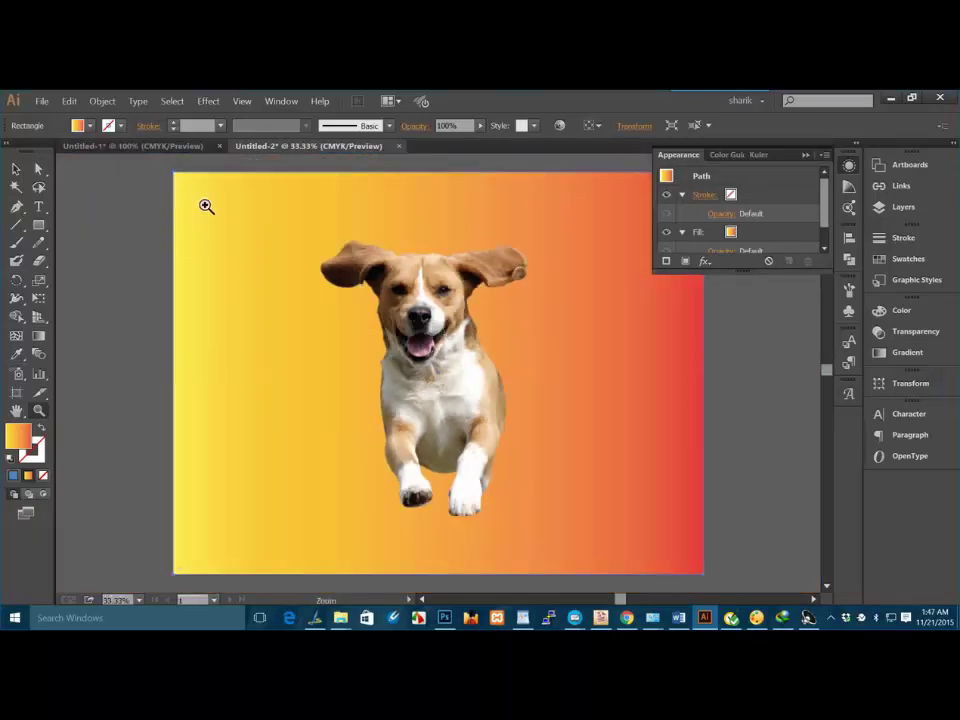
# Add a black Drop Shadow to the dog: Normal mode, 90% opacity, X offset 0.04 in, Y offset 0.1 in, blur 0.07 in.
pyautogui.click(205, 102)
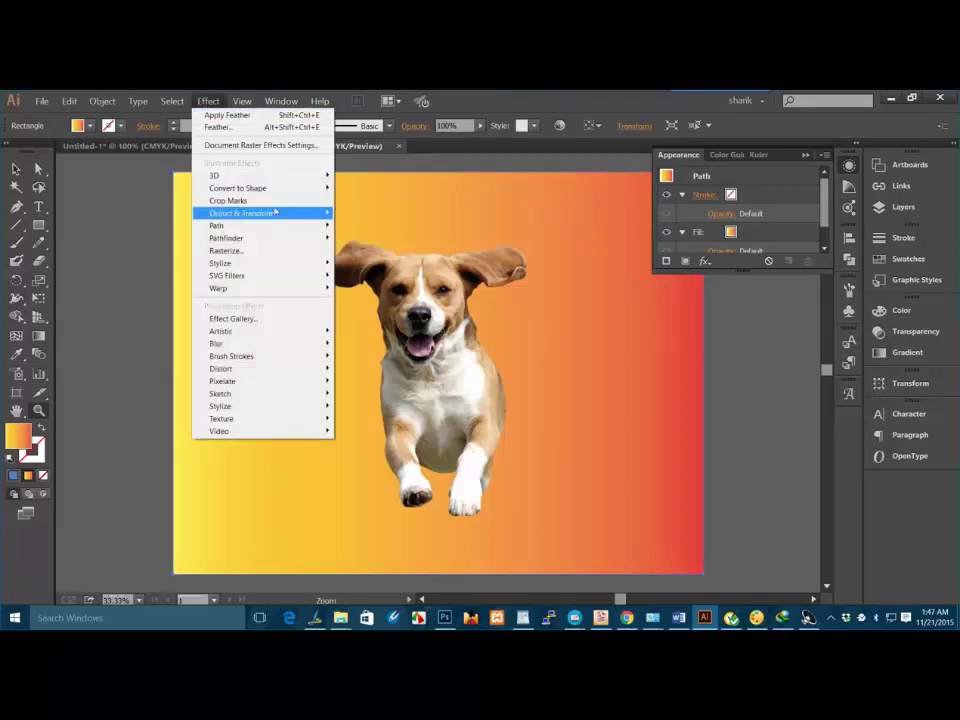
pyautogui.moveTo(275, 212)
pyautogui.moveTo(280, 262)
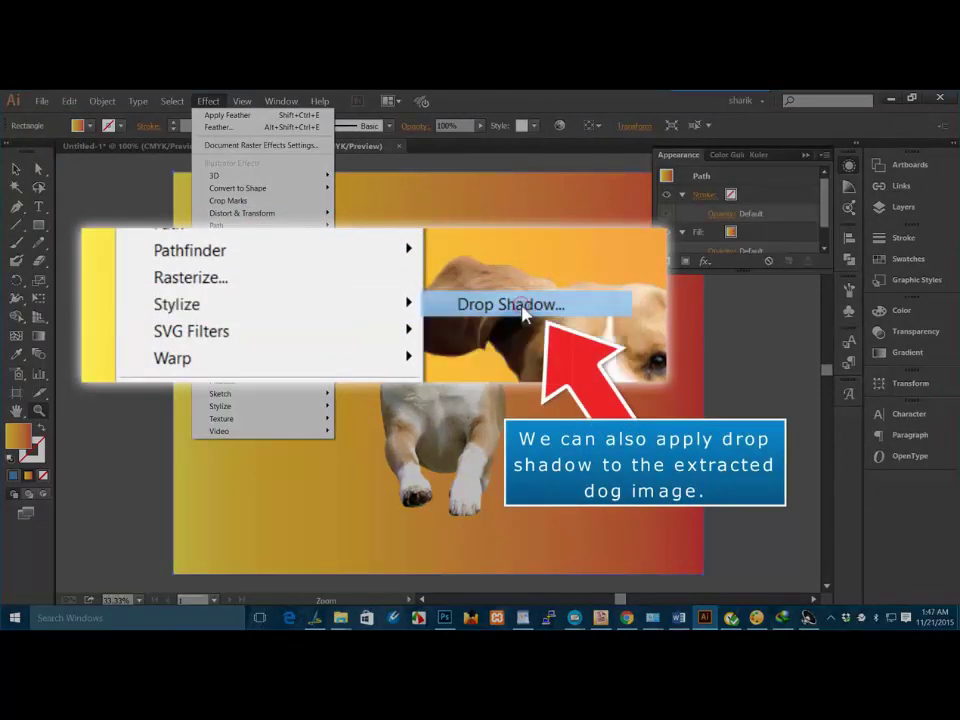
pyautogui.click(385, 265)
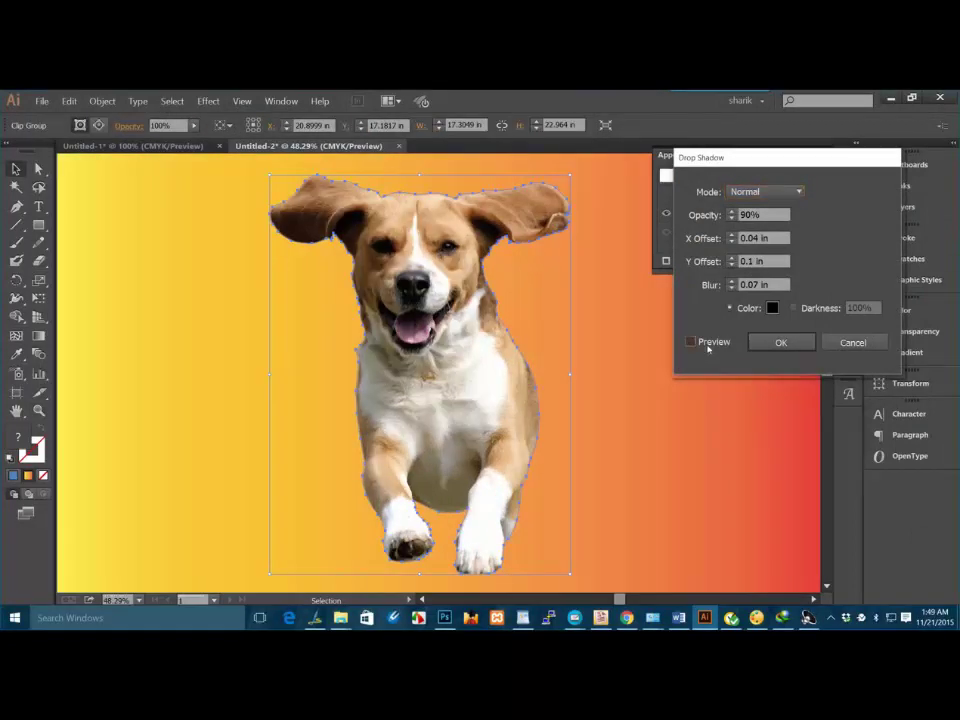
pyautogui.click(708, 345)
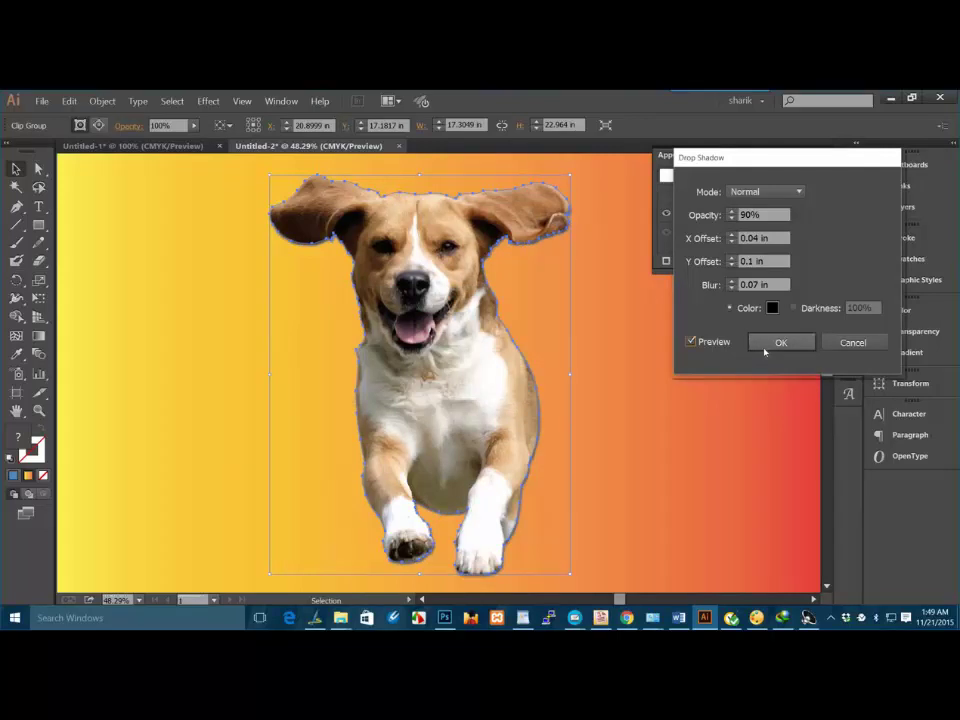
pyautogui.click(772, 344)
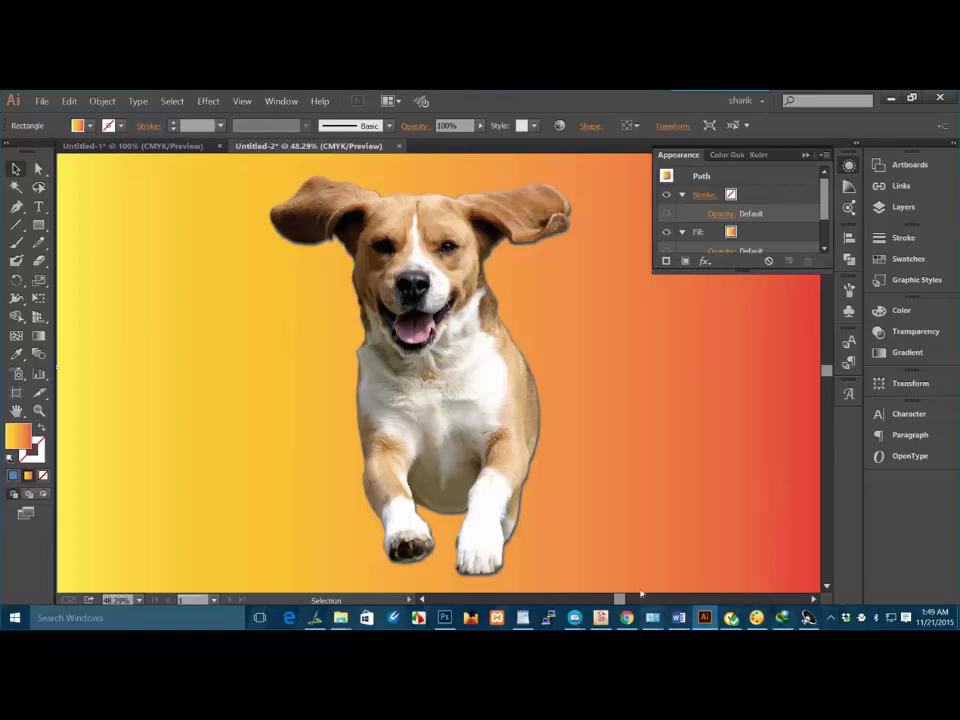
# Edit the dog's drop shadow to use Overlay mode with a Y offset of 0.05 in.
pyautogui.click(491, 364)
pyautogui.hotkey('ctrl', 'alt', 'shift', 'e')
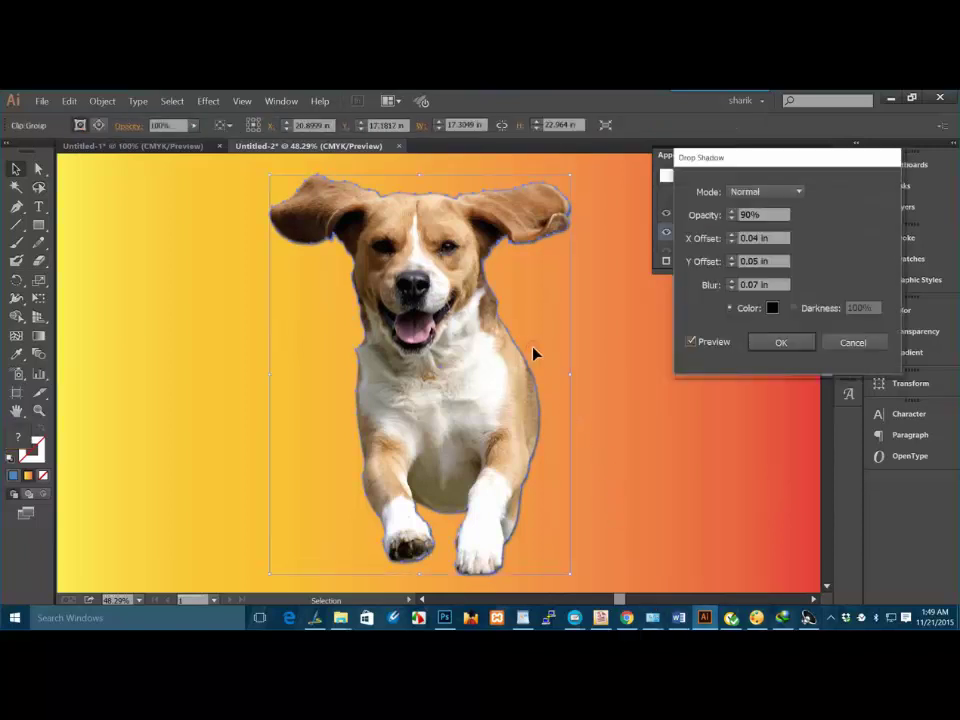
pyautogui.click(776, 192)
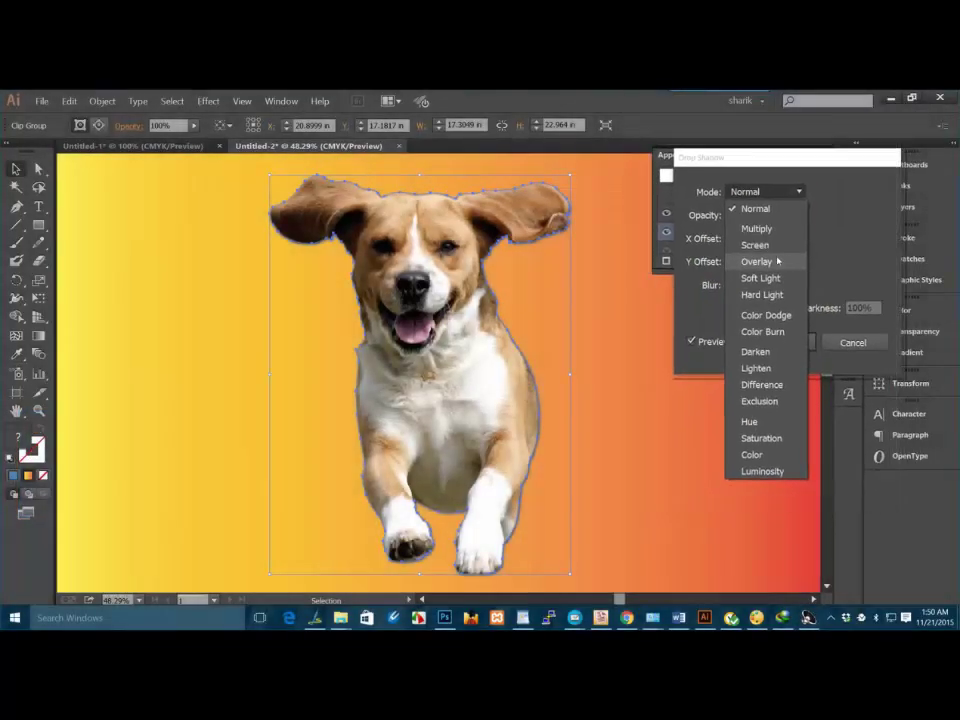
pyautogui.click(778, 261)
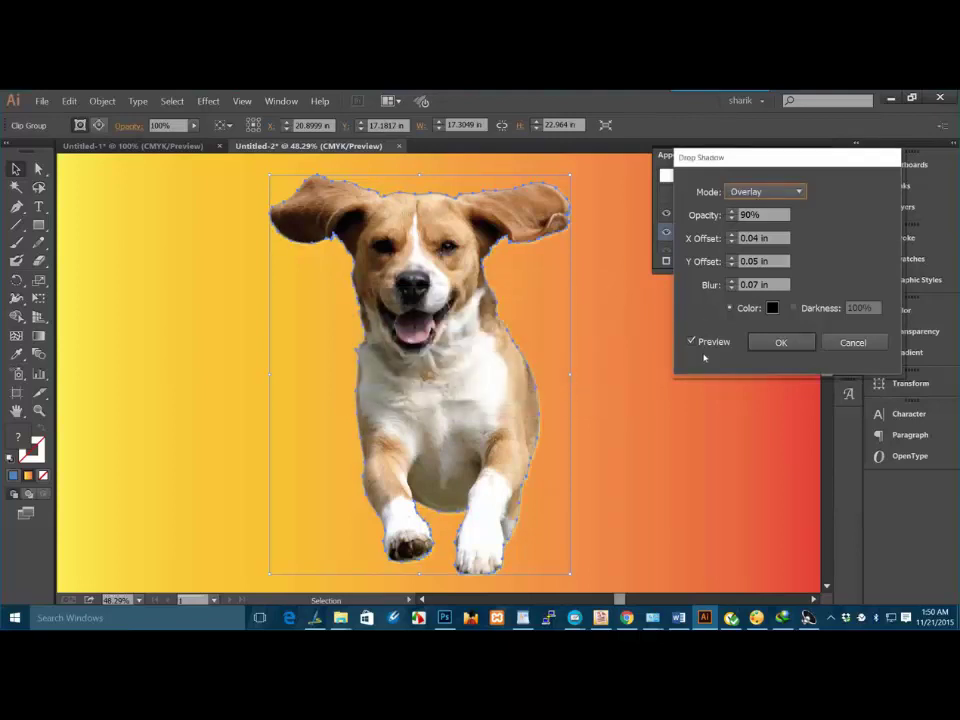
pyautogui.click(780, 343)
pyautogui.click(728, 394)
pyautogui.hotkey('ctrl', '-')
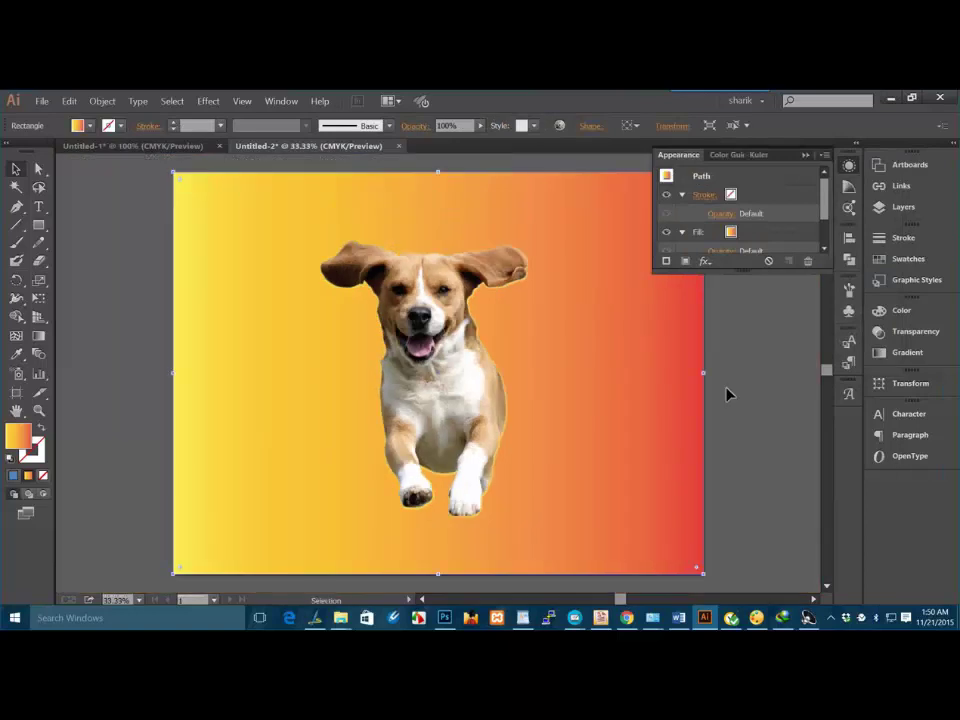
pyautogui.click(728, 394)
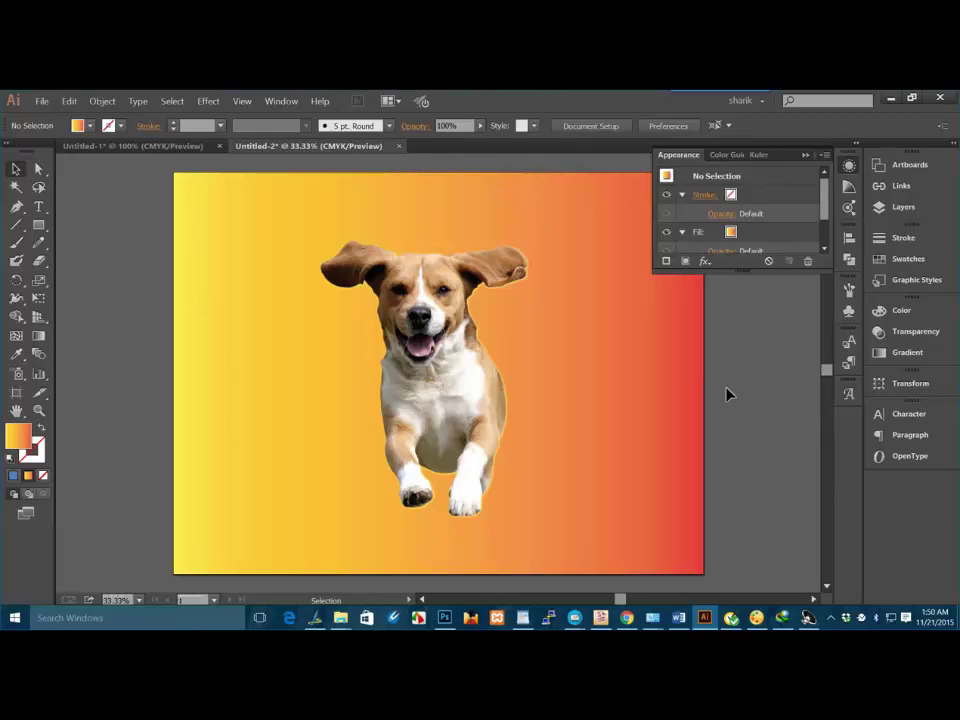
# Narrow the gradient rectangle by moving its yellow side edge inward to the dog's middle, leaving the artboard bare there.
pyautogui.click(205, 219)
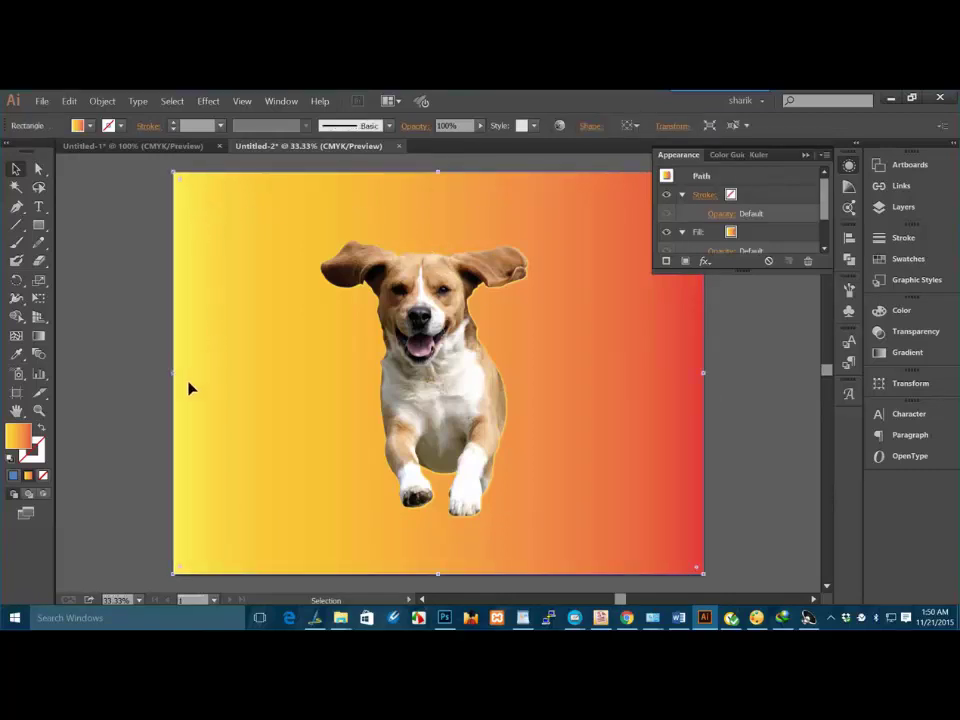
pyautogui.moveTo(176, 373); pyautogui.dragTo(430, 367)
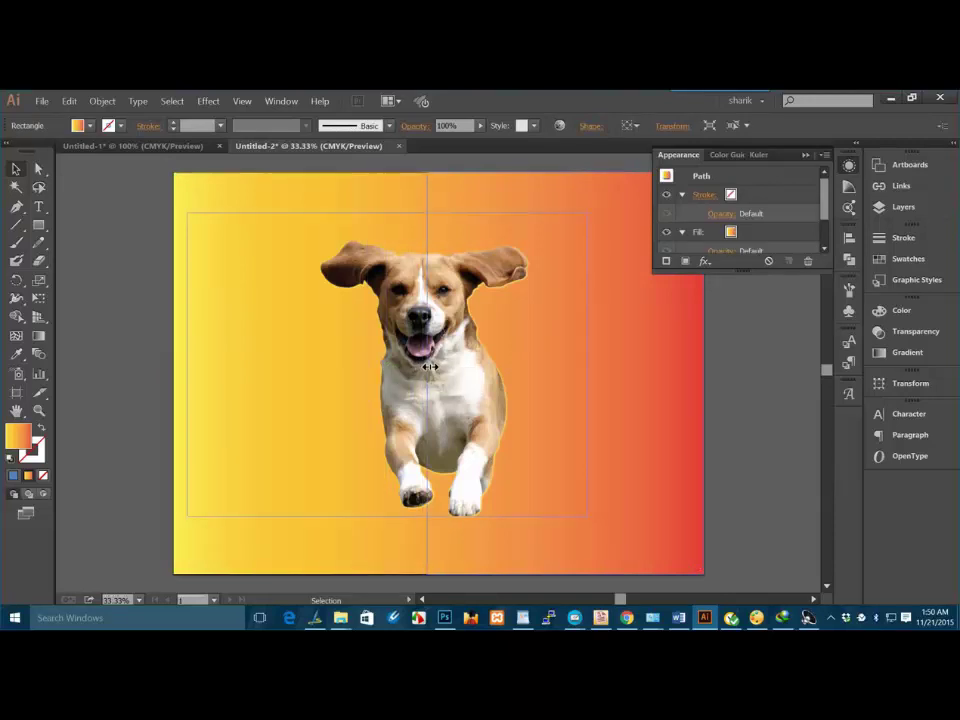
pyautogui.click(372, 193)
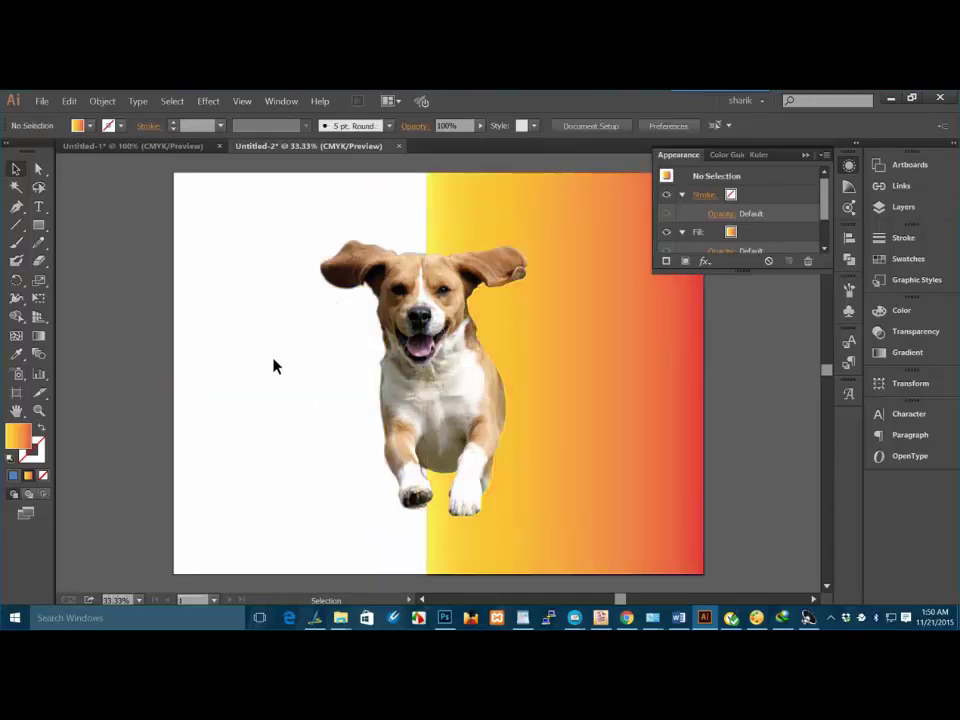